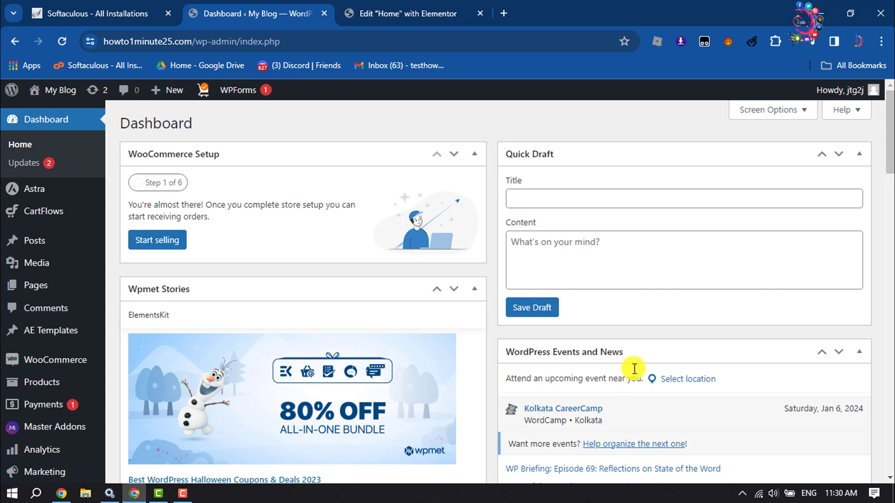
# Step: Open the page for adding new plugins in the WordPress dashboard and search for "sina"
pyautogui.scroll(-5, 4, 380)
pyautogui.moveTo(5, 380)
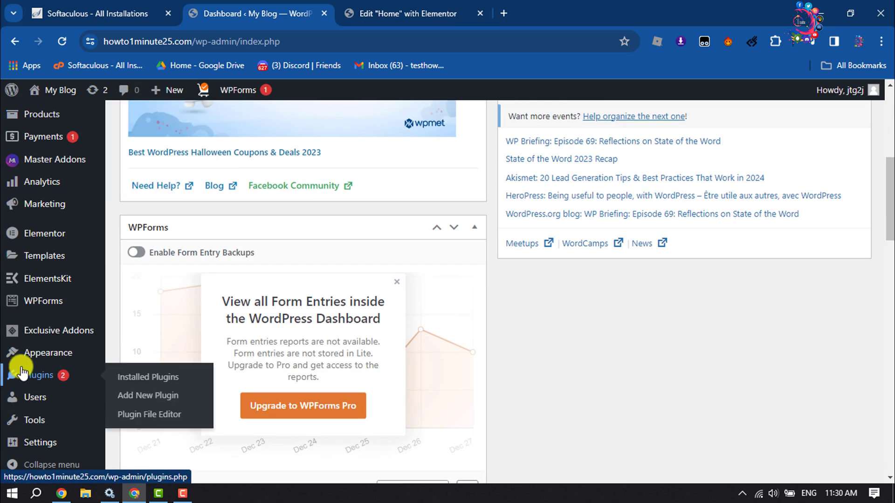
pyautogui.click(150, 399)
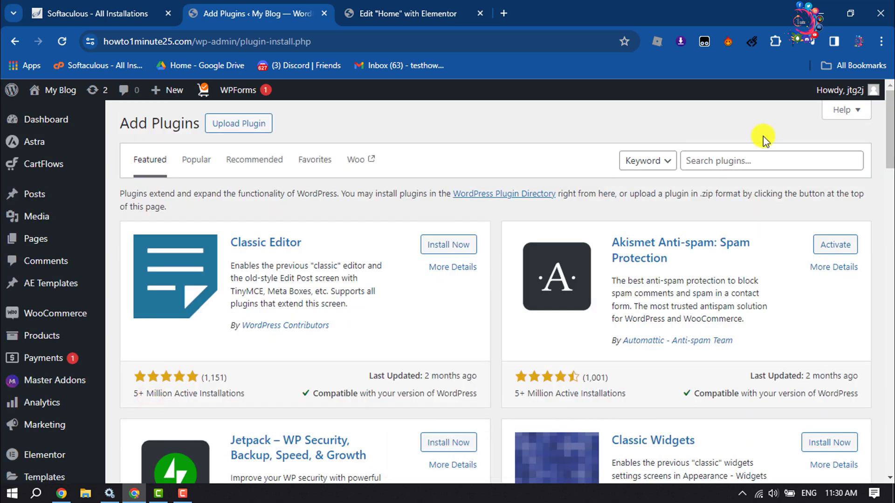
pyautogui.click(740, 161)
pyautogui.write('si')
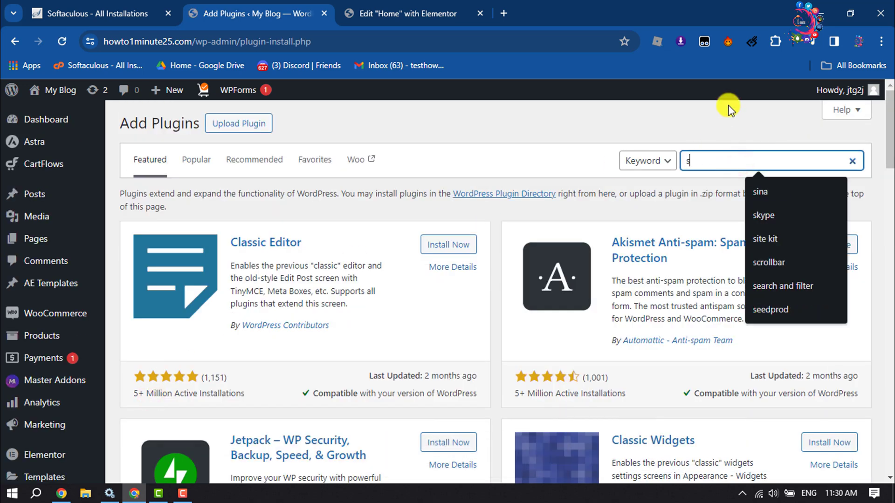
pyautogui.write('na')
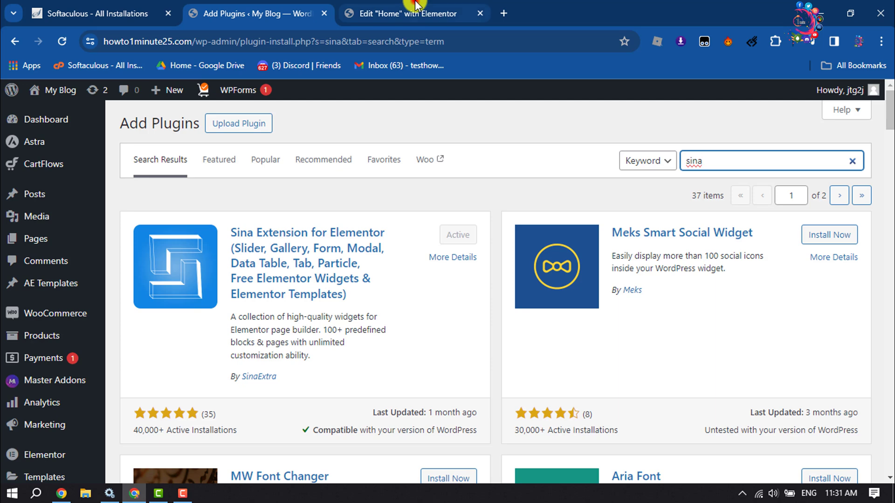
# Step: Switch to the Home page's Elementor editor and add a single-column container with downward direction between the hero image and the quote section
pyautogui.click(430, 15)
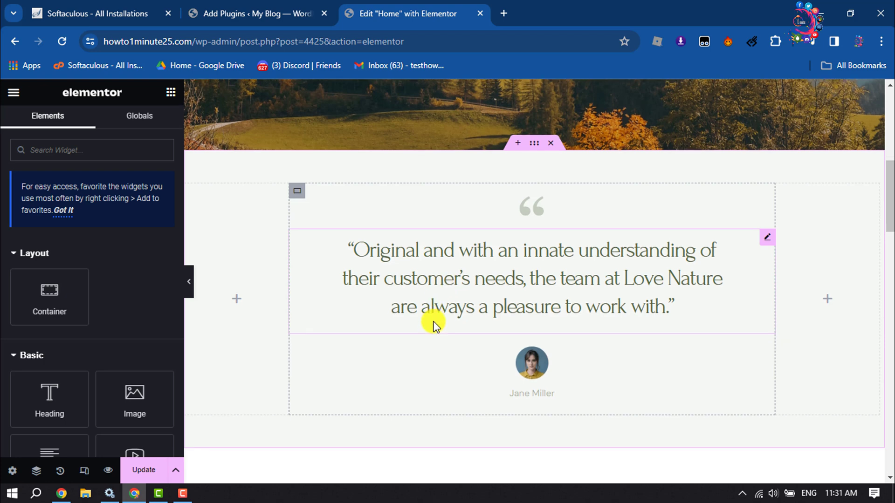
pyautogui.scroll(-3, 434, 322)
pyautogui.scroll(5, 434, 336)
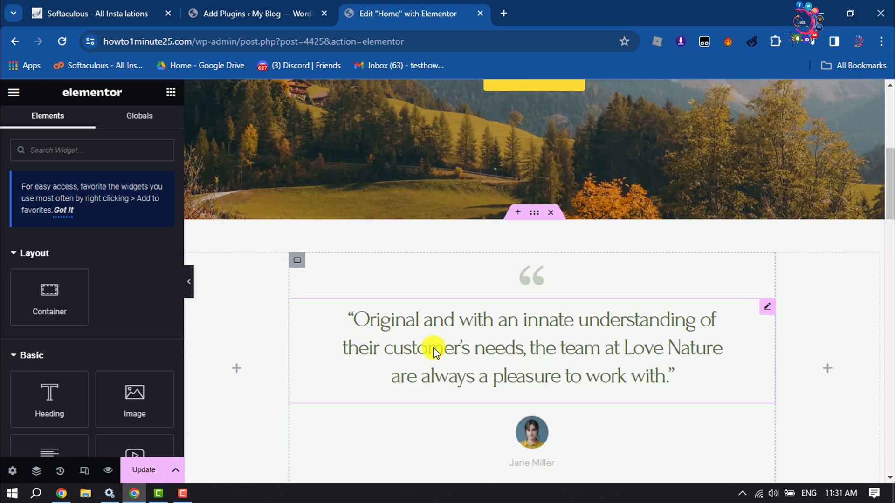
pyautogui.click(517, 214)
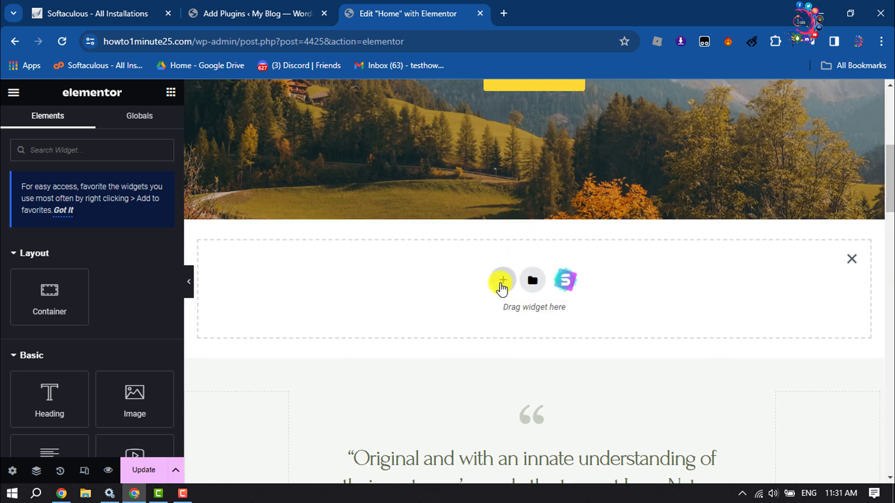
pyautogui.click(502, 282)
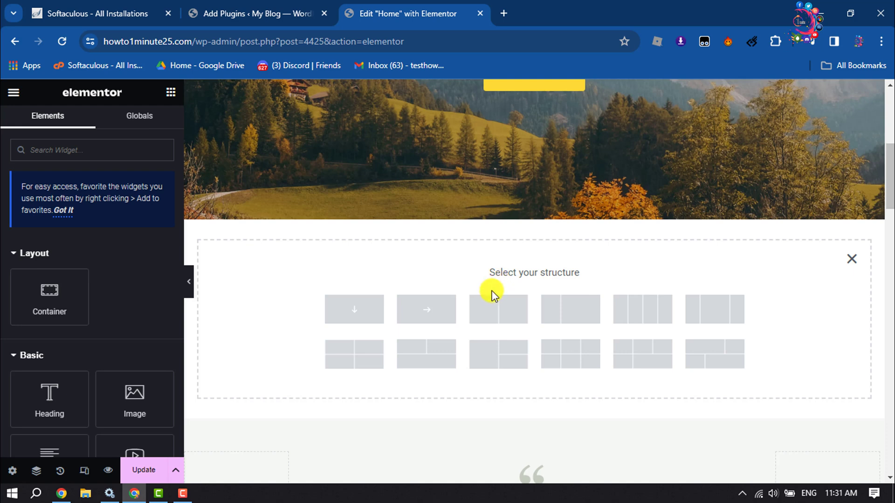
pyautogui.click(358, 313)
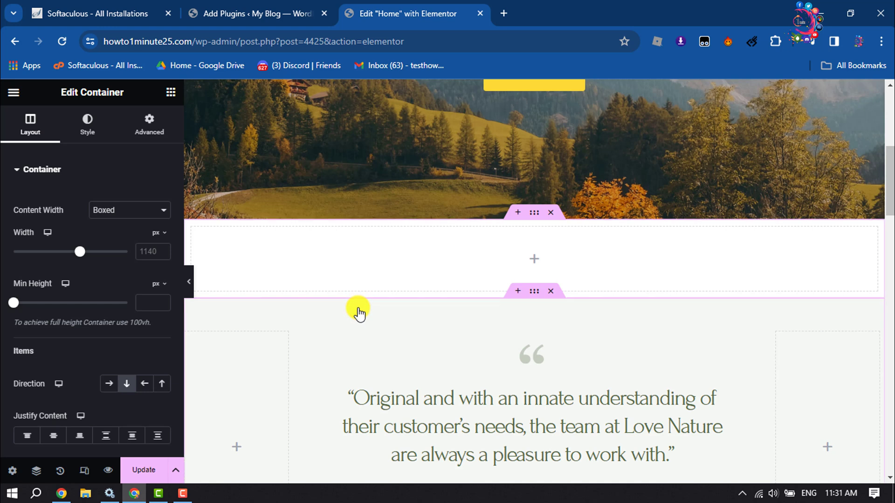
# Step: Search the widgets for "review" and place the Sina Review Carousel in the new empty container
pyautogui.click(171, 94)
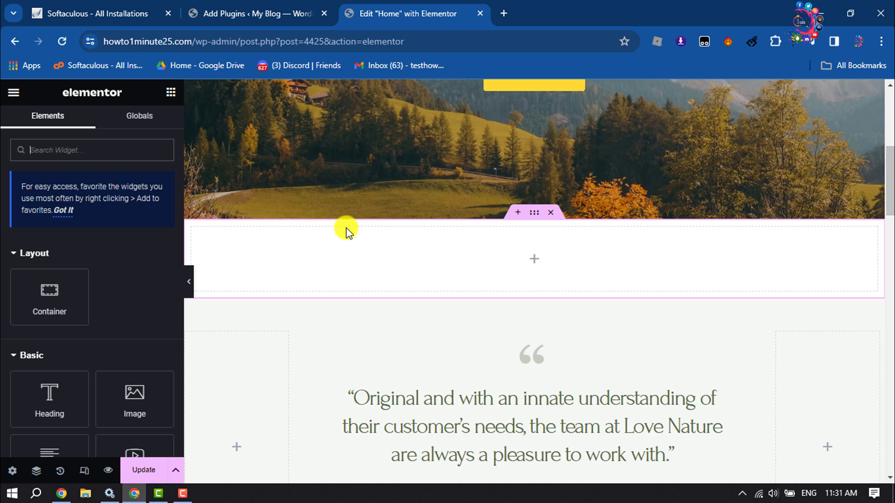
pyautogui.write('k')
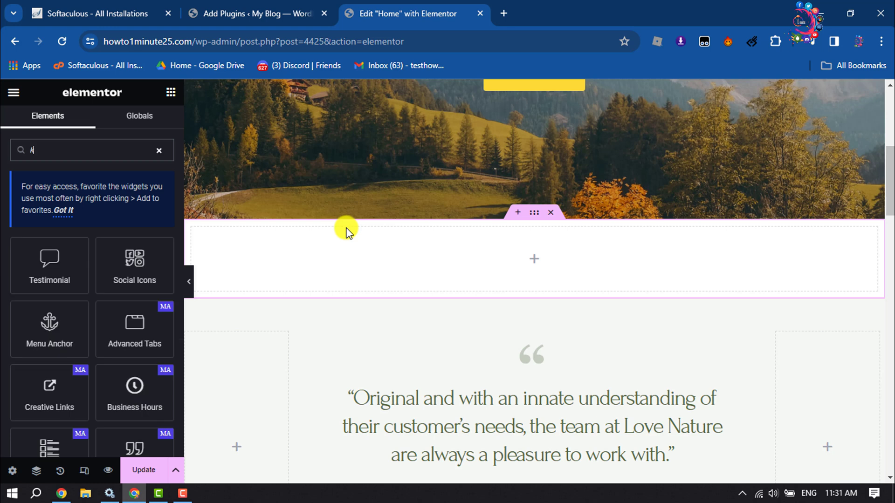
pyautogui.press('BackSpace')
pyautogui.write('review')
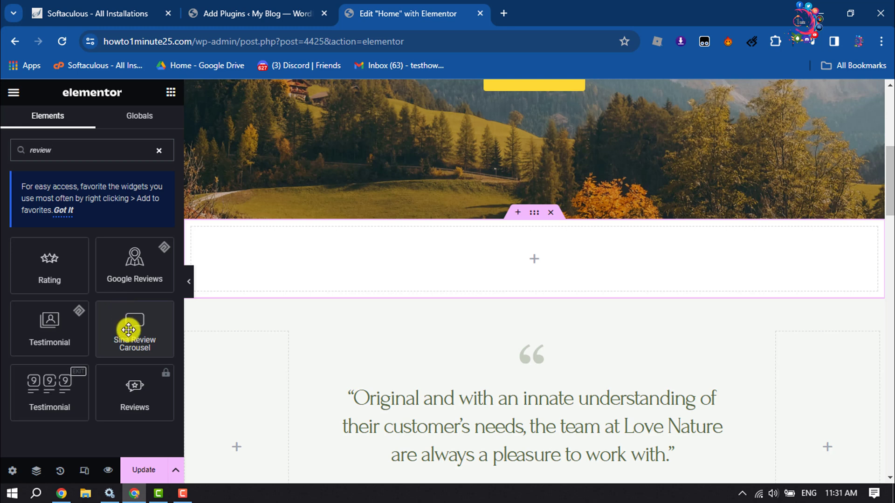
pyautogui.moveTo(129, 330); pyautogui.dragTo(528, 254)
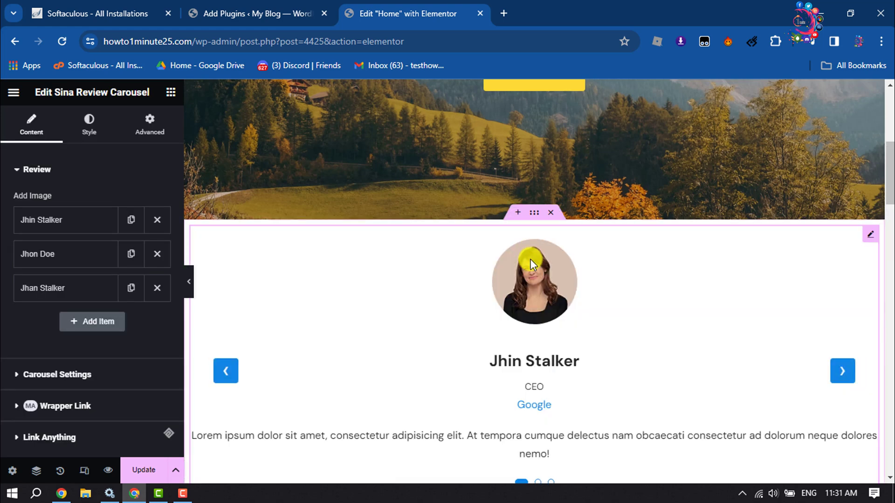
# Step: Page forward through the review carousel's slides to examine the default reviews
pyautogui.scroll(-1, 535, 264)
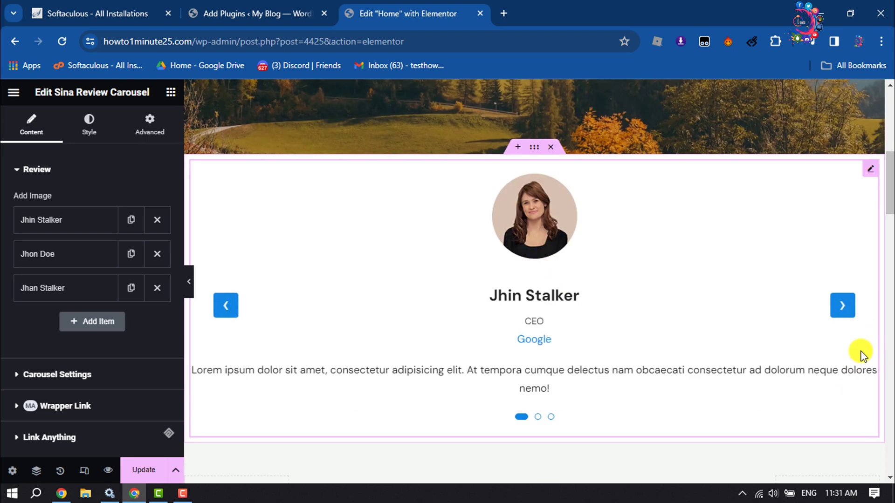
pyautogui.click(844, 306)
pyautogui.click(844, 306)
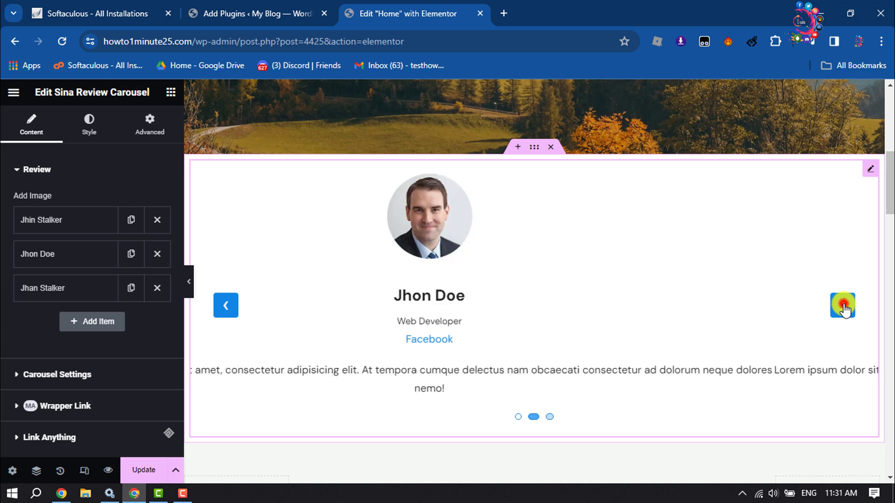
pyautogui.click(844, 307)
pyautogui.click(844, 307)
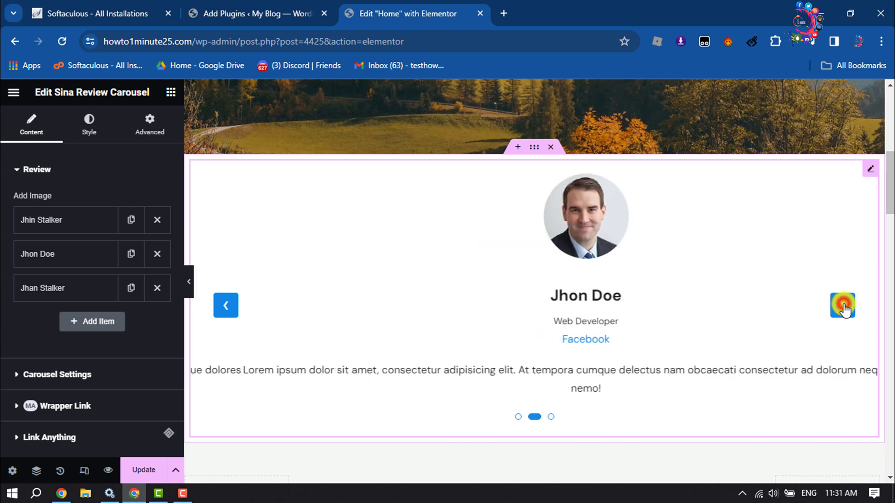
pyautogui.click(844, 307)
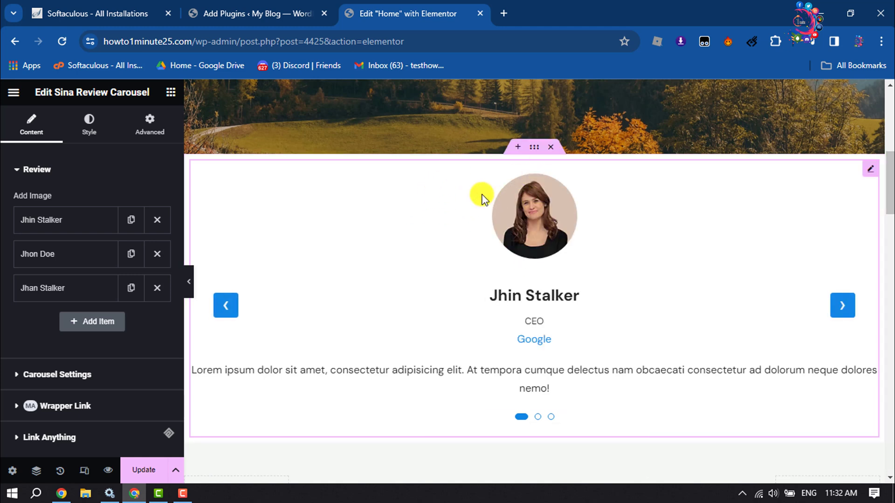
pyautogui.click(458, 192)
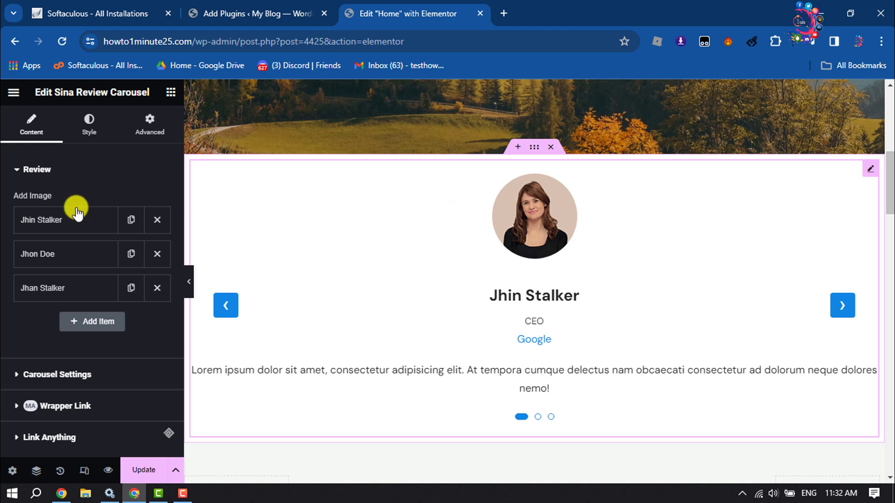
# Step: Replace the first review item's image with avatar_1.jpg from the media library
pyautogui.click(17, 170)
pyautogui.click(17, 171)
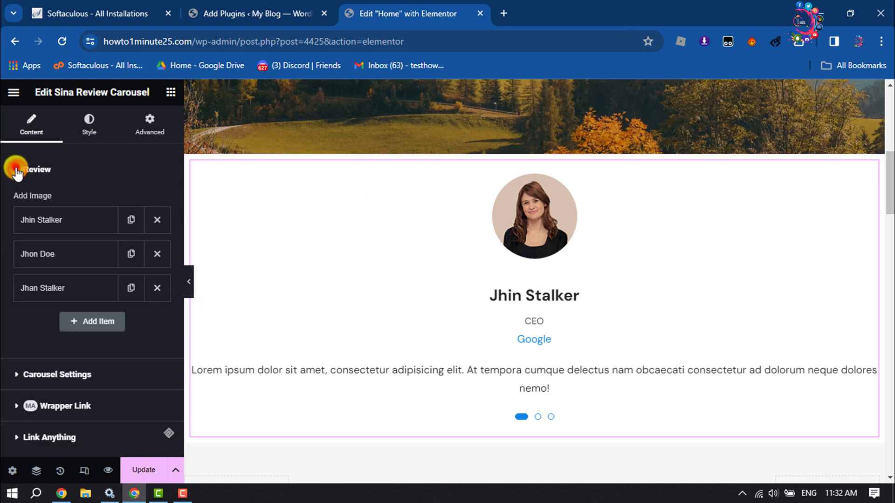
pyautogui.click(48, 221)
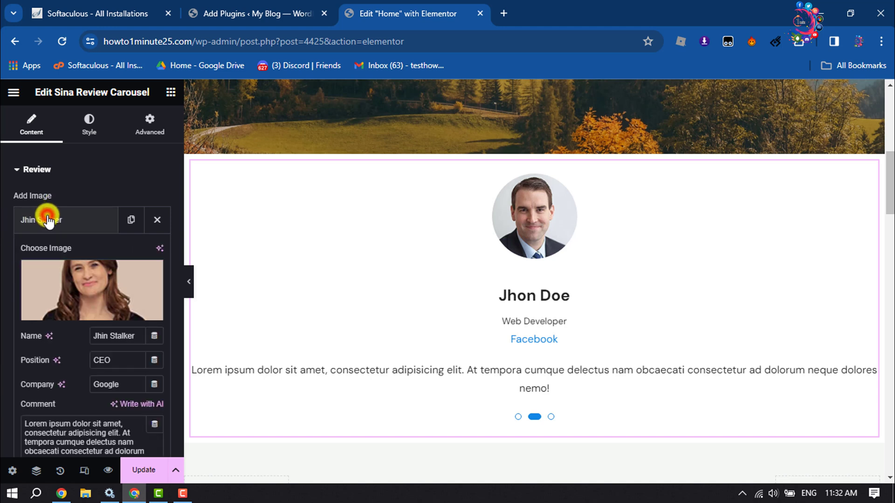
pyautogui.click(72, 315)
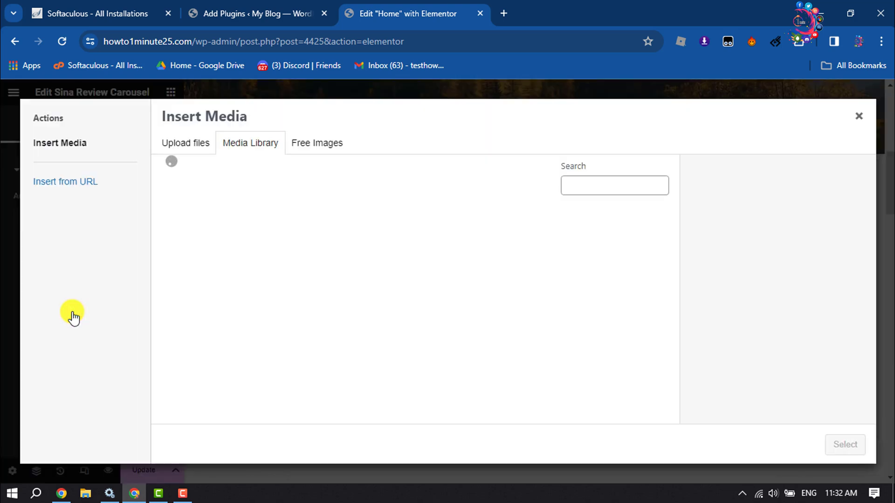
pyautogui.scroll(-8, 331, 289)
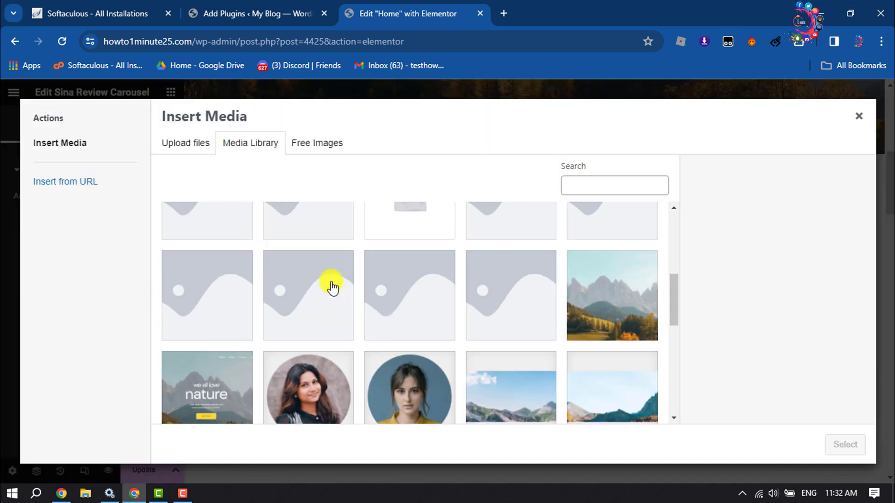
pyautogui.click(308, 371)
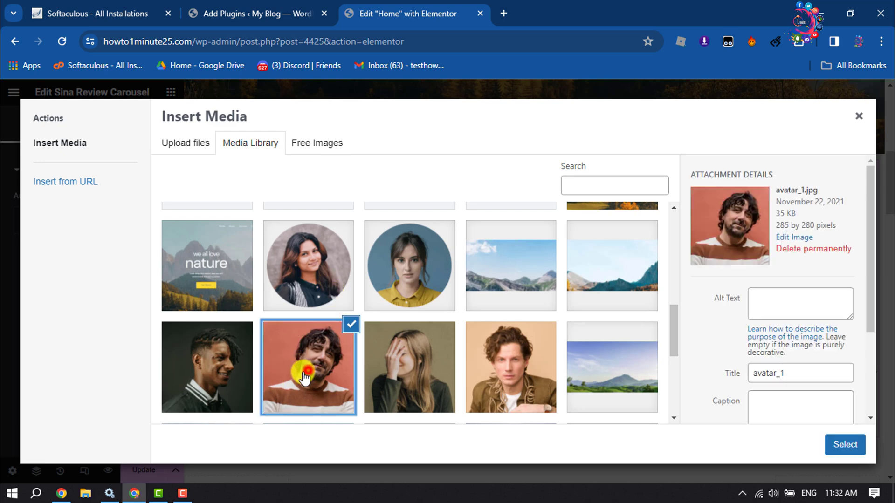
pyautogui.click(845, 445)
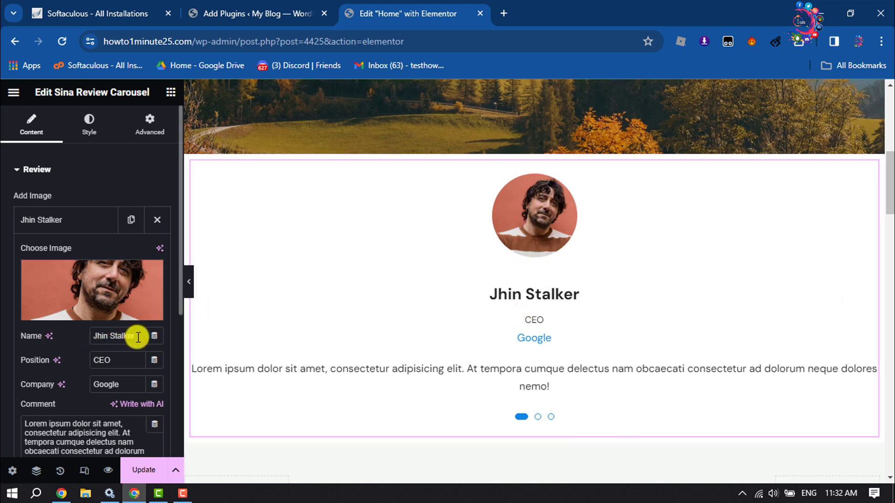
# Step: Enter a new reviewer's full name for the first review item and set its position to Video Editor
pyautogui.moveTo(138, 337); pyautogui.dragTo(54, 339)
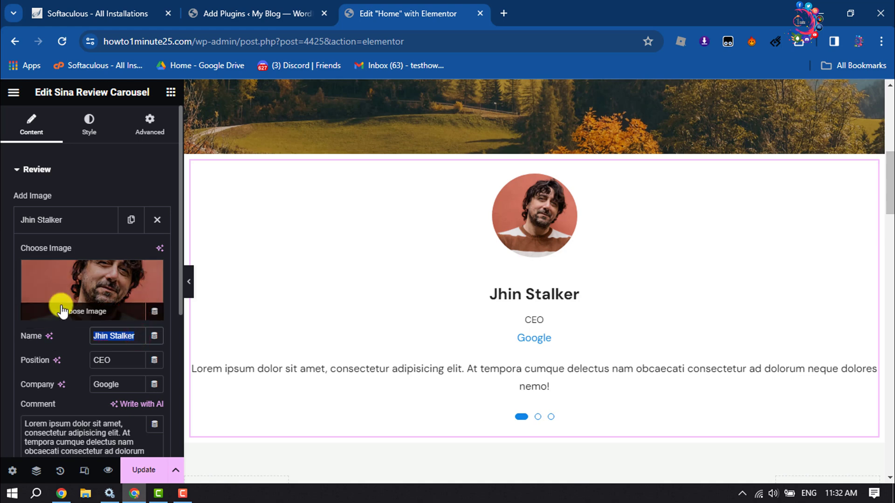
pyautogui.write('BillonS')
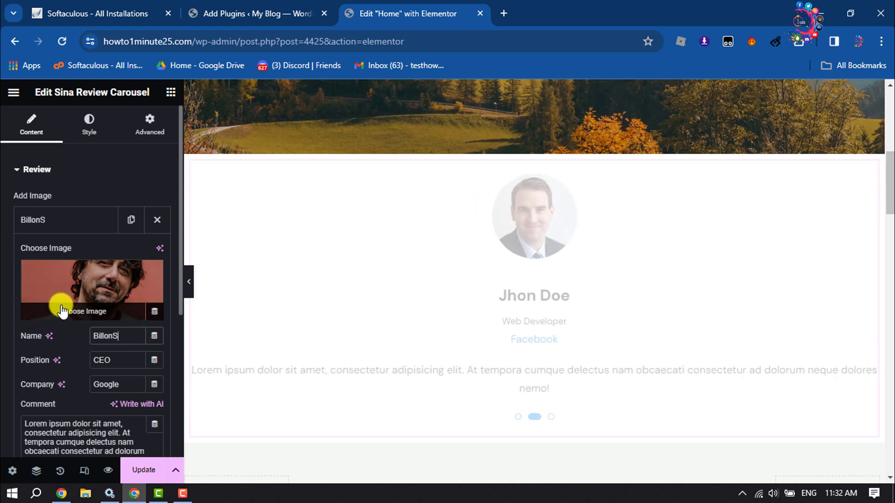
pyautogui.press('BackSpace')
pyautogui.write(' Stive')
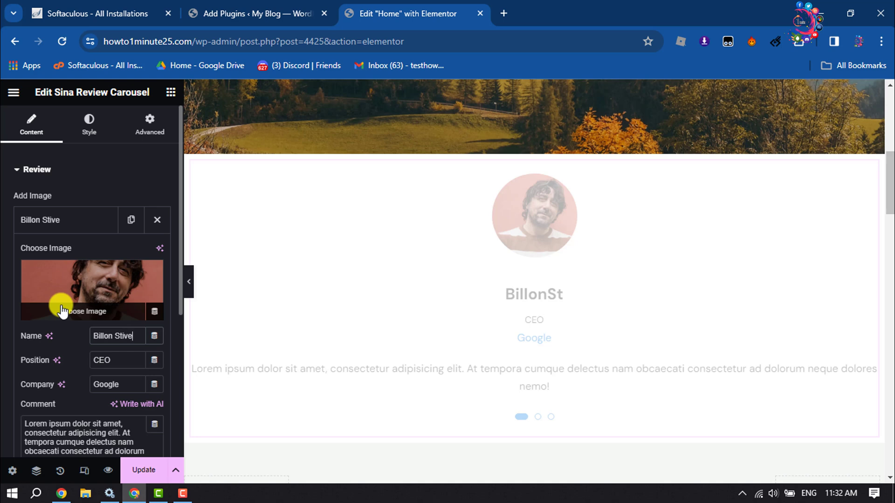
pyautogui.press('Tab')
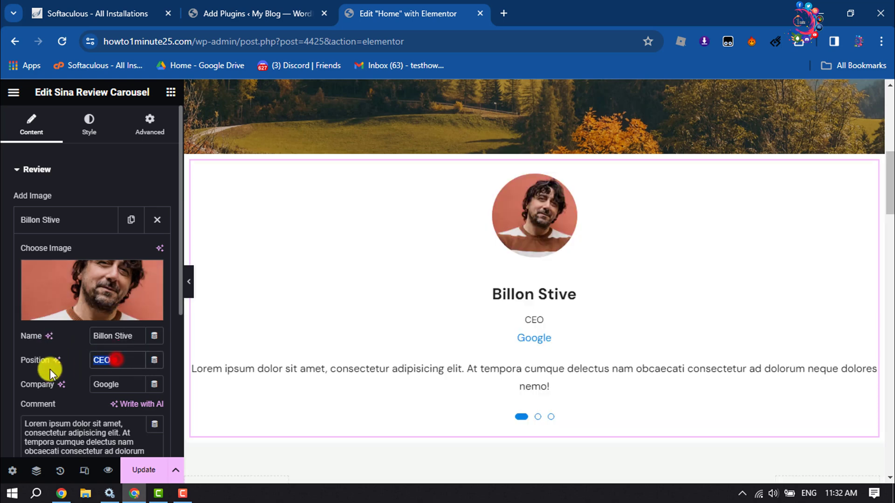
pyautogui.write('Video')
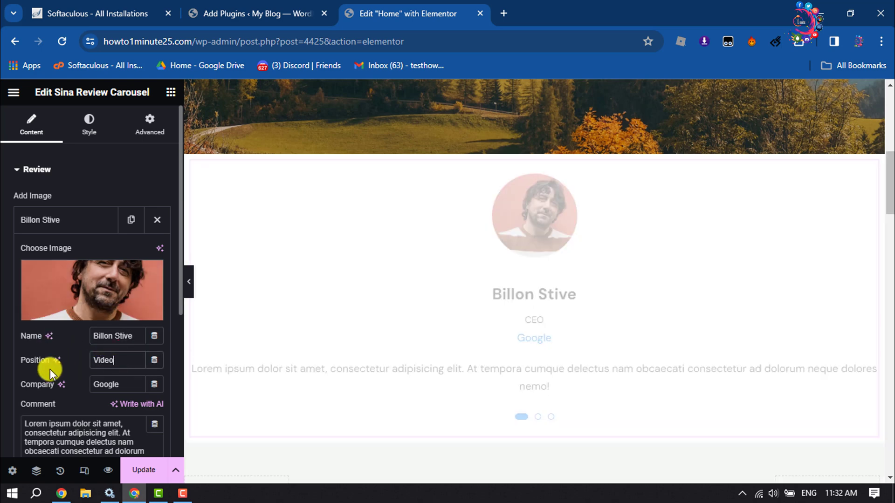
pyautogui.write(' Editor')
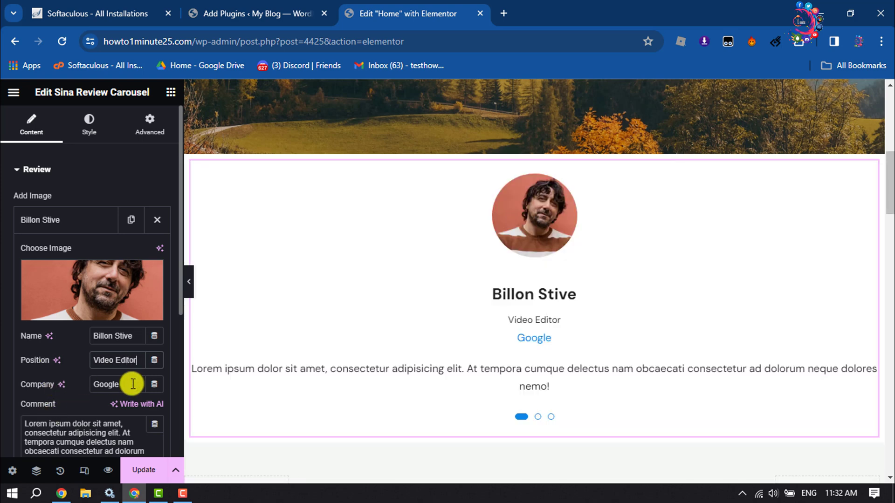
# Step: Examine the first review's company and comment fields, and look over the second review item's settings before collapsing both
pyautogui.moveTo(133, 384); pyautogui.dragTo(92, 387)
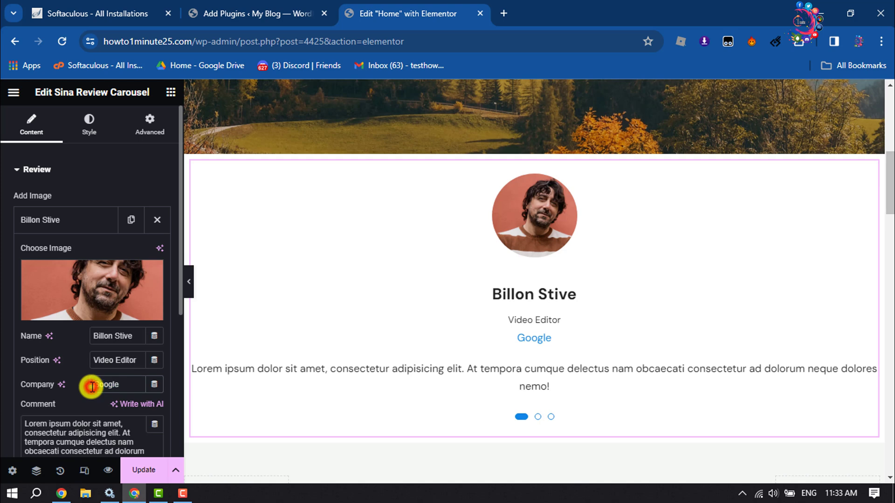
pyautogui.scroll(-4, 92, 389)
pyautogui.moveTo(112, 264); pyautogui.dragTo(15, 226)
pyautogui.click(96, 252)
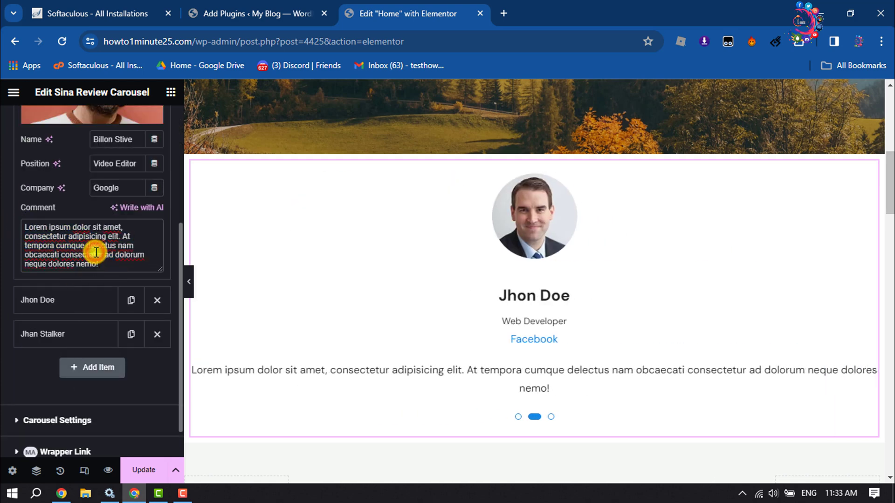
pyautogui.scroll(5, 94, 254)
pyautogui.click(31, 220)
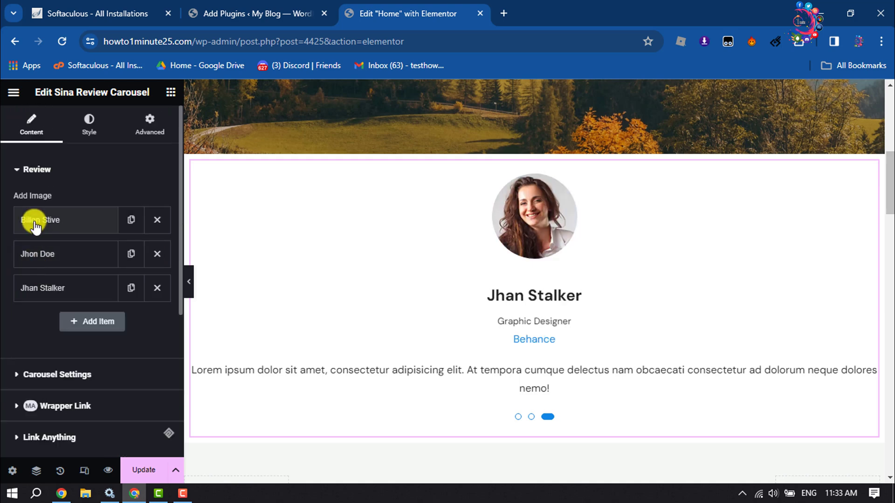
pyautogui.click(44, 254)
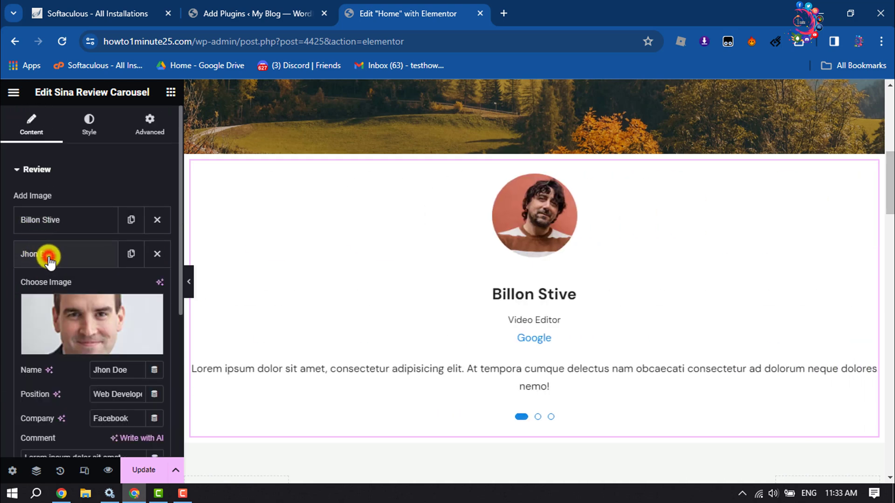
pyautogui.click(66, 254)
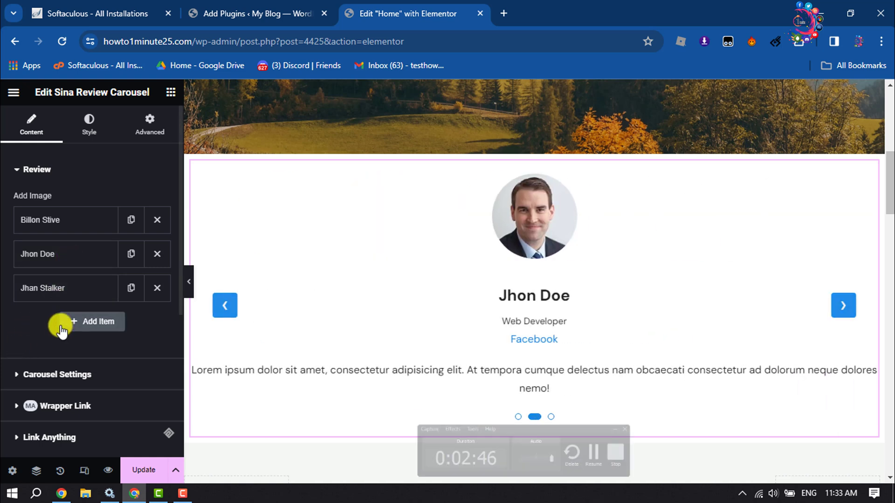
# Step: Add a fourth review item to the carousel and set its image to the long-haired woman's portrait from the media library
pyautogui.press('XF86AudioMute')
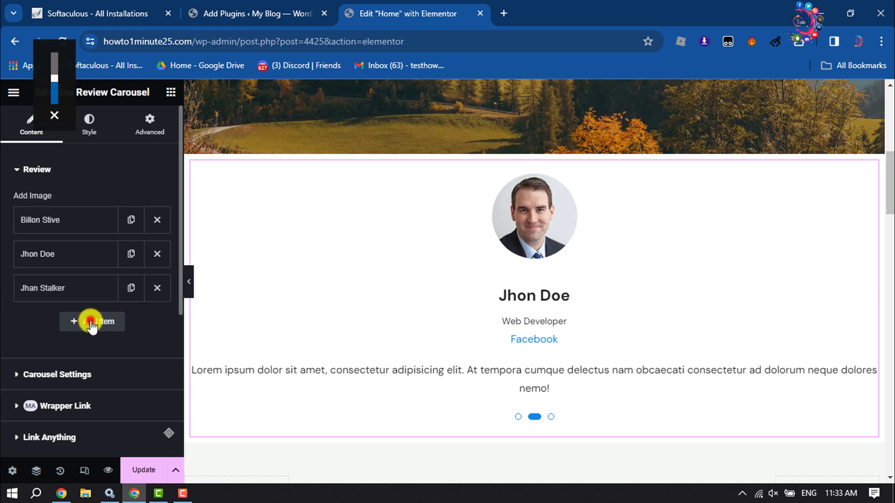
pyautogui.click(92, 324)
pyautogui.scroll(-3, 63, 357)
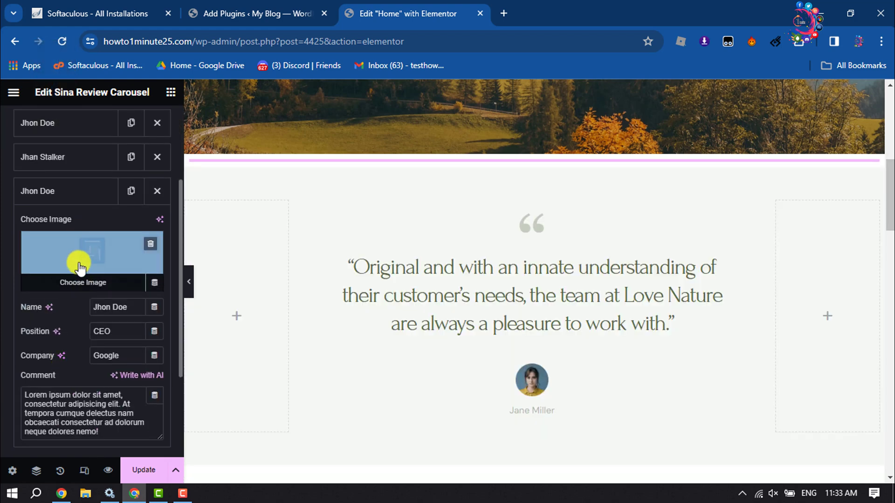
pyautogui.click(82, 286)
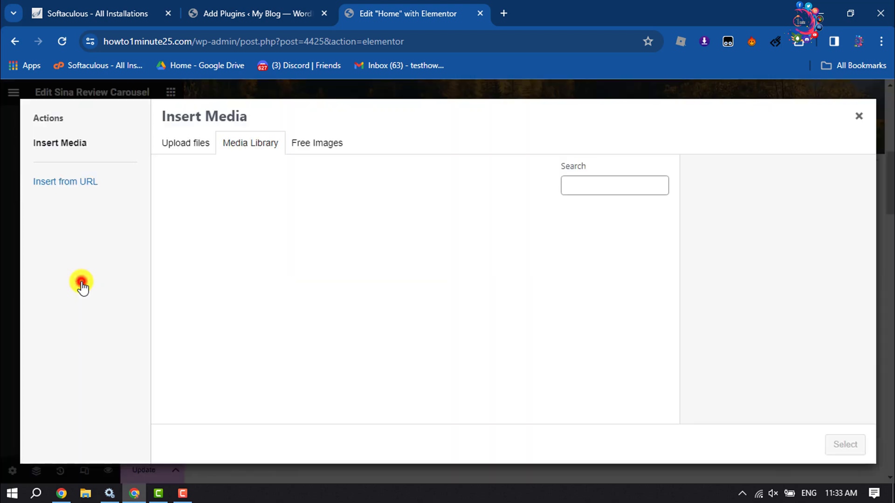
pyautogui.scroll(-10, 410, 275)
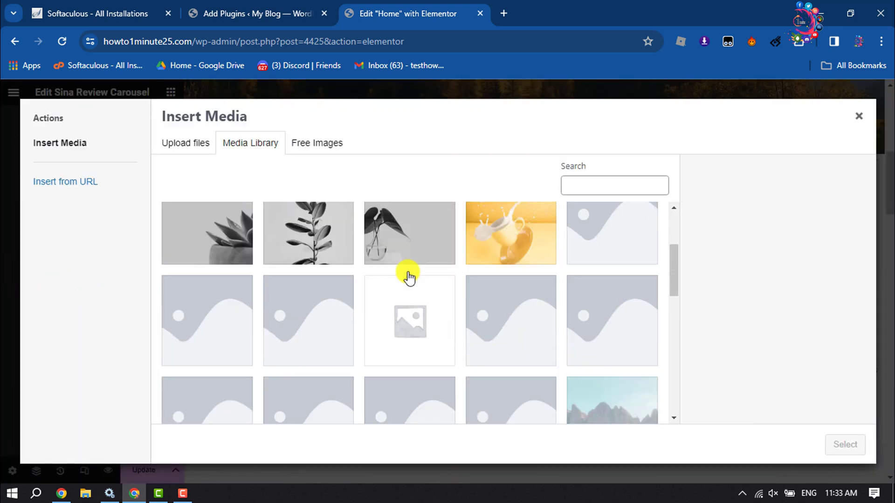
pyautogui.click(327, 289)
pyautogui.click(845, 444)
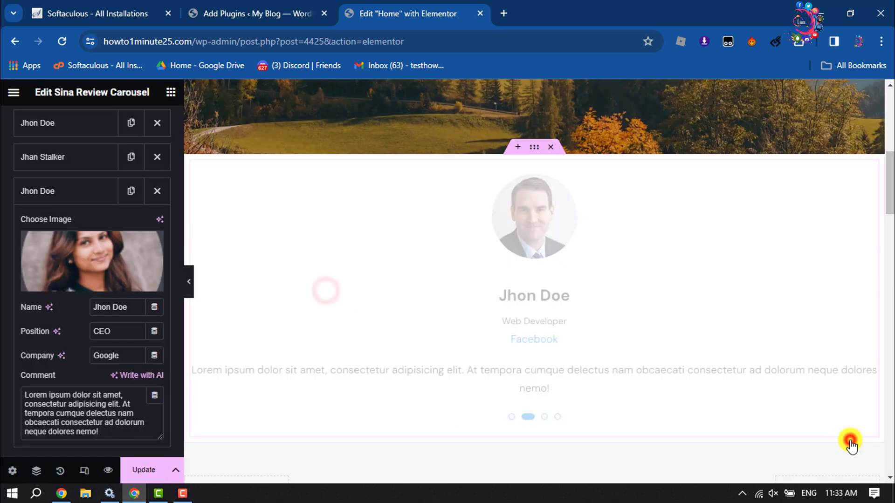
# Step: Examine the new review item's name, position, company and comment fields, and collapse the review section
pyautogui.click(130, 308)
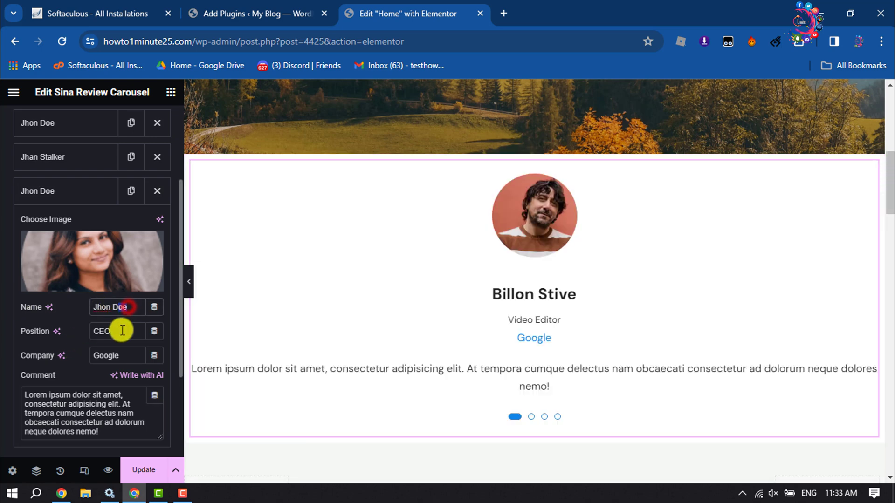
pyautogui.moveTo(126, 332); pyautogui.dragTo(104, 332)
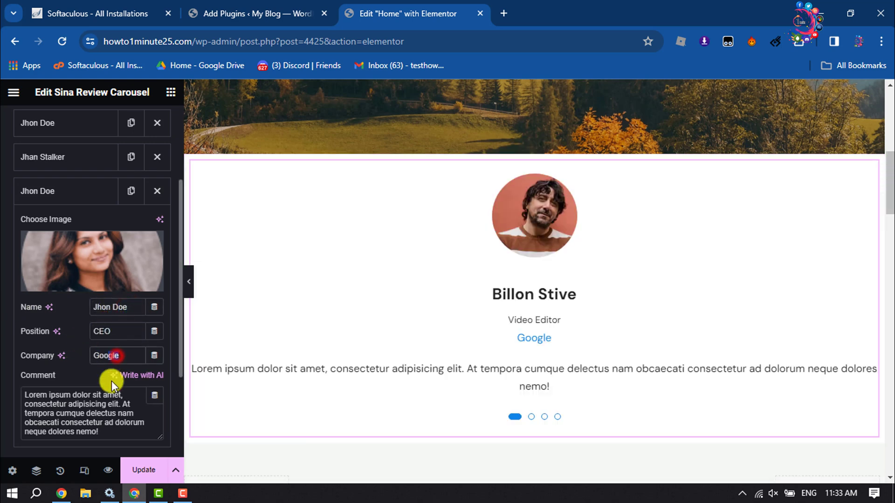
pyautogui.moveTo(90, 438); pyautogui.dragTo(40, 400)
pyautogui.click(43, 398)
pyautogui.scroll(3, 64, 270)
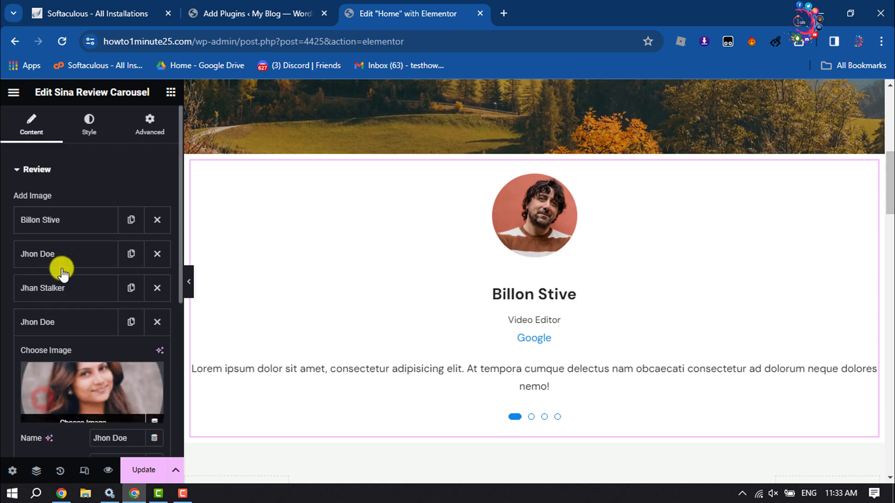
pyautogui.click(38, 170)
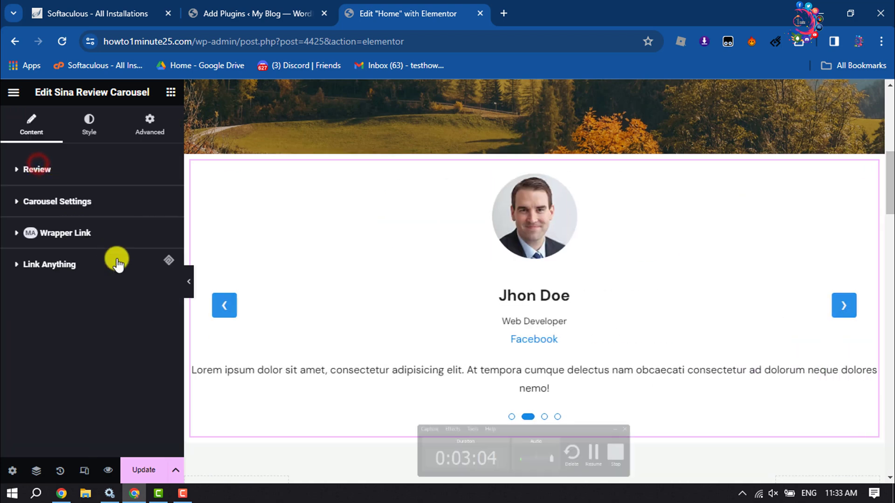
# Step: Switch the carousel's autoplay off and back on, and try swiping the slides in the page preview
pyautogui.click(39, 204)
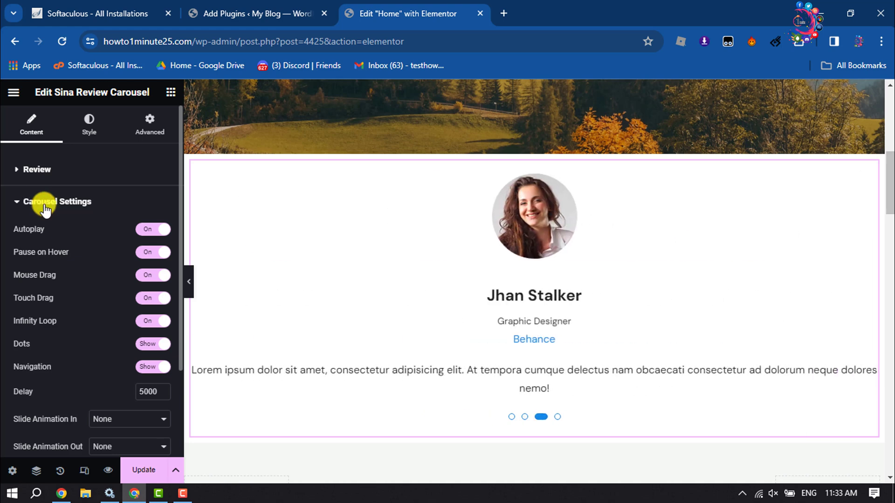
pyautogui.click(149, 230)
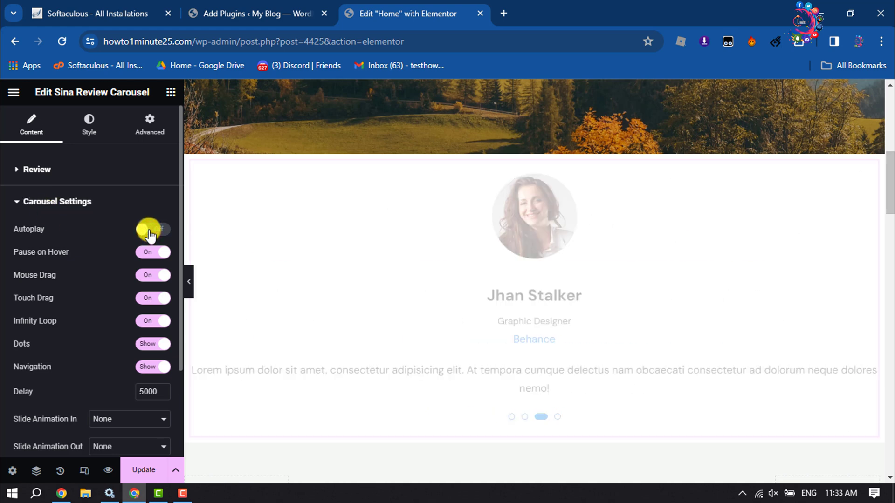
pyautogui.click(149, 231)
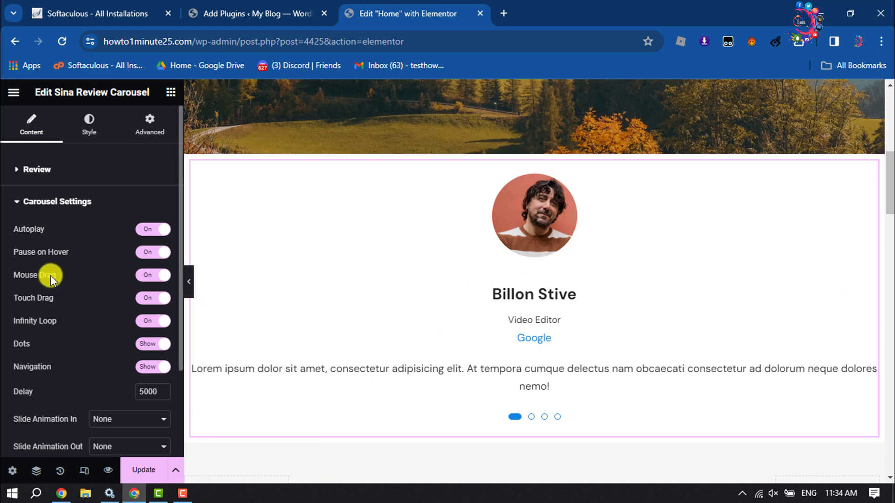
pyautogui.moveTo(628, 253); pyautogui.dragTo(701, 247)
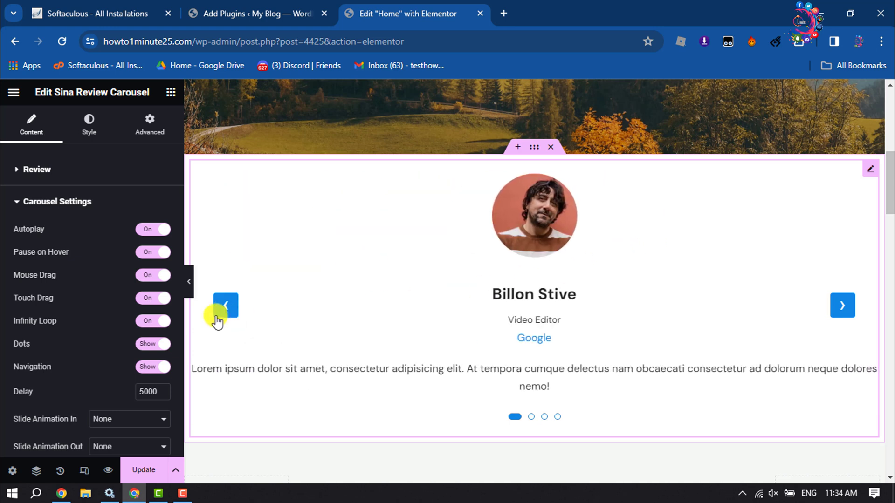
pyautogui.click(536, 282)
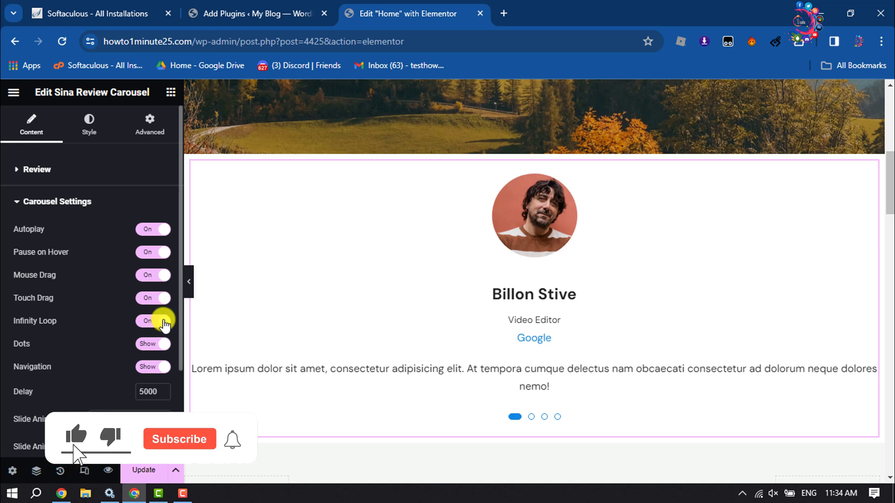
# Step: Hide the carousel's navigation arrows and show them again
pyautogui.scroll(-2, 119, 330)
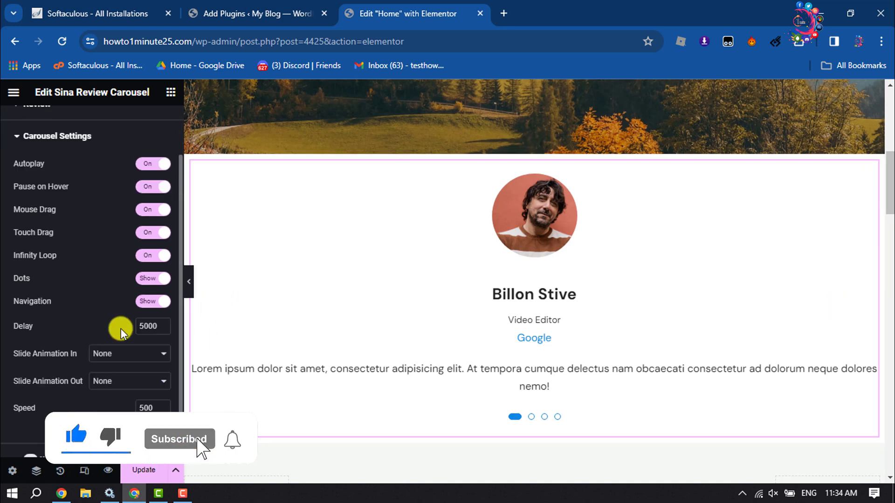
pyautogui.click(149, 300)
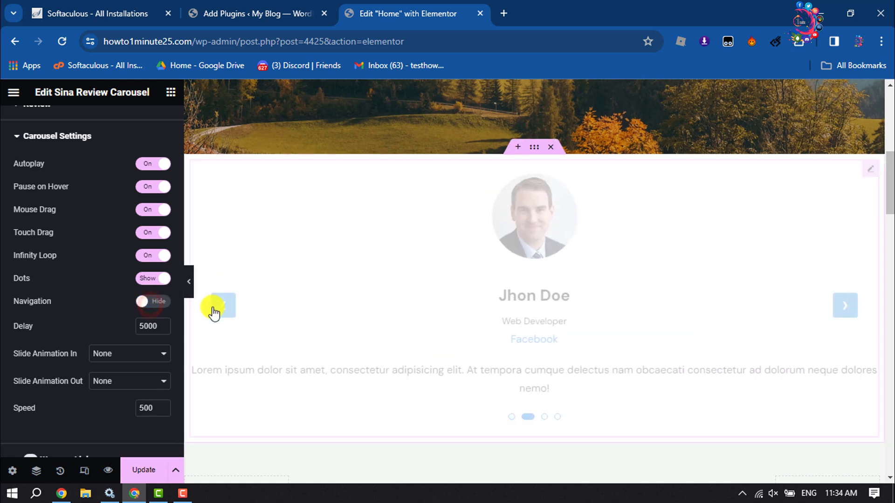
pyautogui.click(160, 308)
pyautogui.scroll(-1, 142, 312)
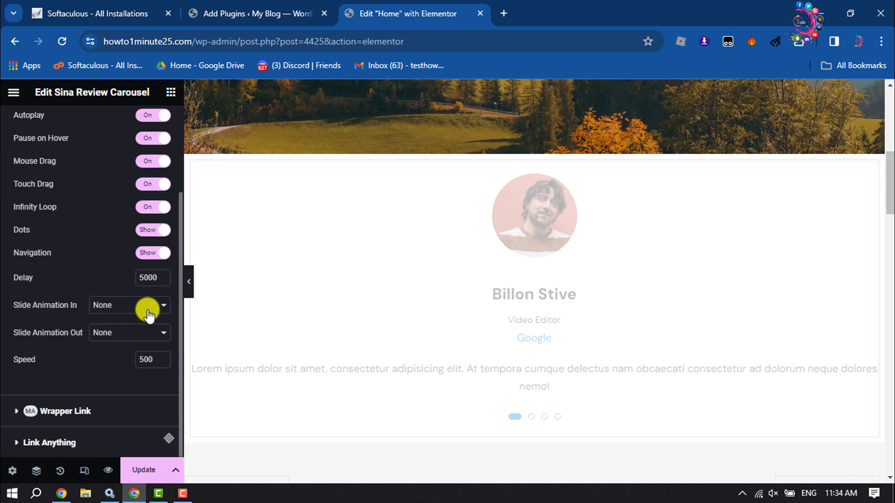
# Step: Look through the available entrance animations for the slides without choosing one
pyautogui.click(103, 308)
pyautogui.scroll(-1, 105, 203)
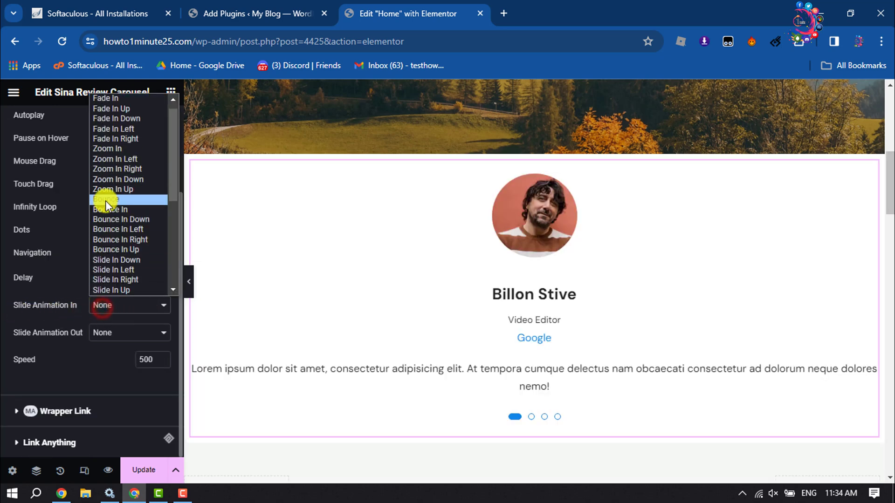
pyautogui.click(89, 351)
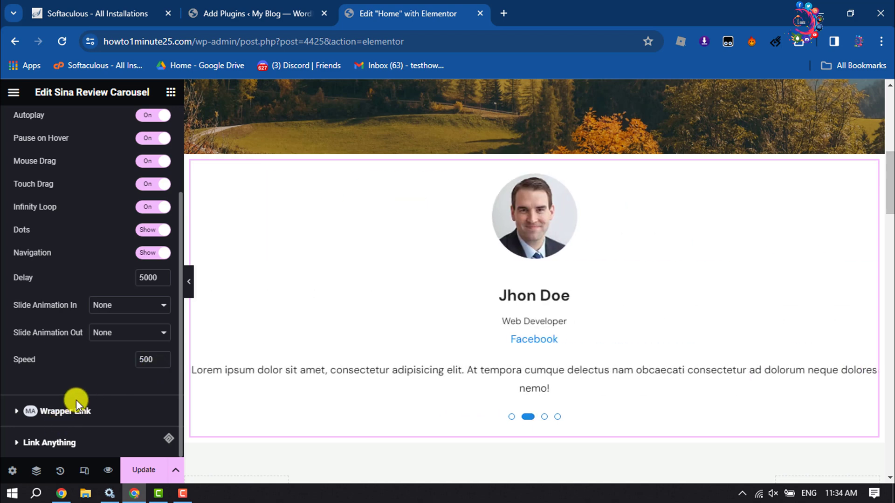
# Step: Try the Middle position for the review image in the style settings, and return it to Top
pyautogui.scroll(3, 77, 400)
pyautogui.click(96, 137)
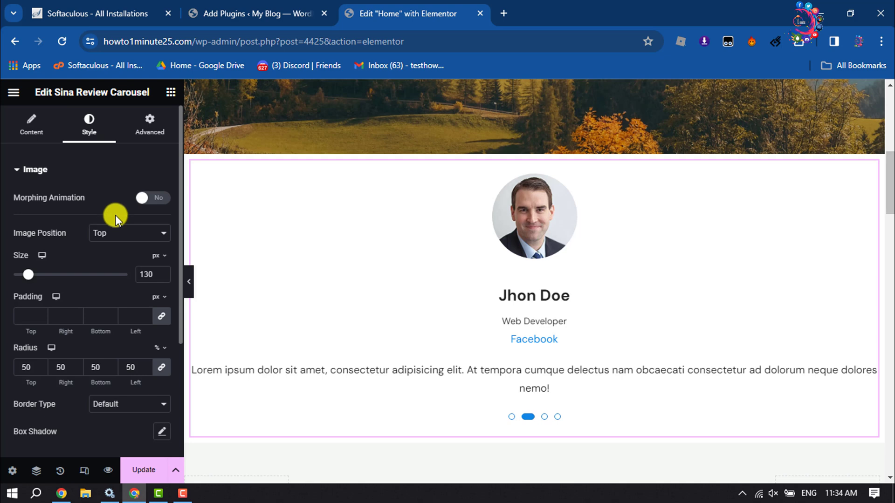
pyautogui.click(113, 236)
pyautogui.click(107, 256)
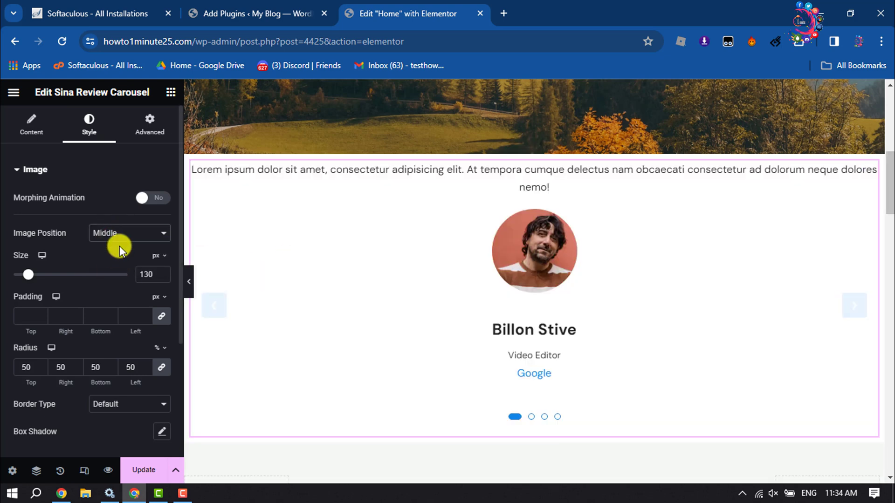
pyautogui.click(126, 233)
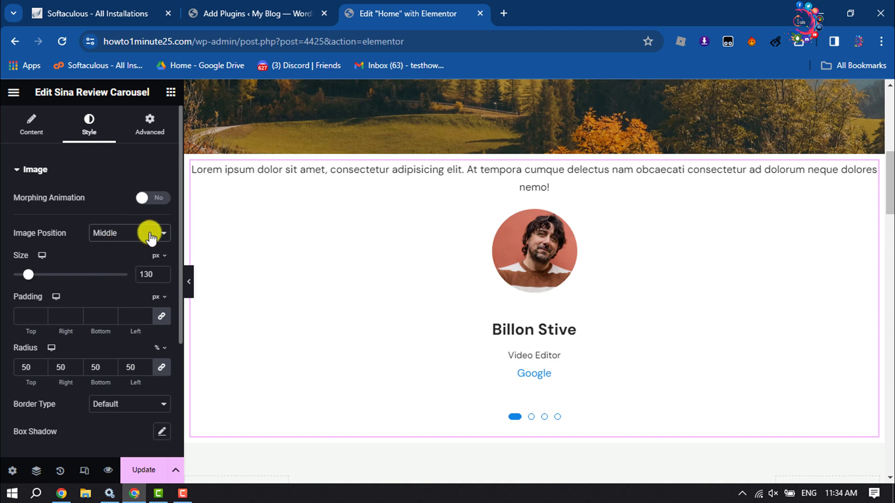
pyautogui.click(150, 236)
pyautogui.click(116, 247)
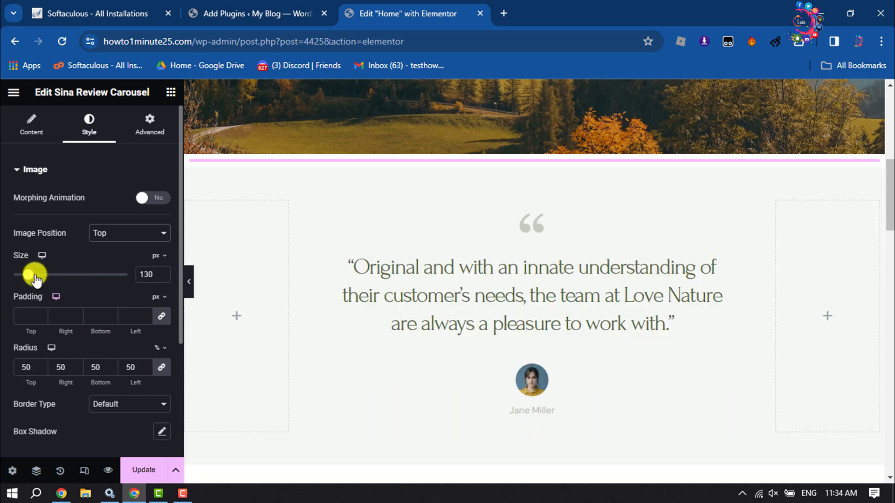
# Step: Set the review image size to 136 px and look over its padding, radius, border and box shadow settings
pyautogui.moveTo(29, 275); pyautogui.dragTo(28, 274)
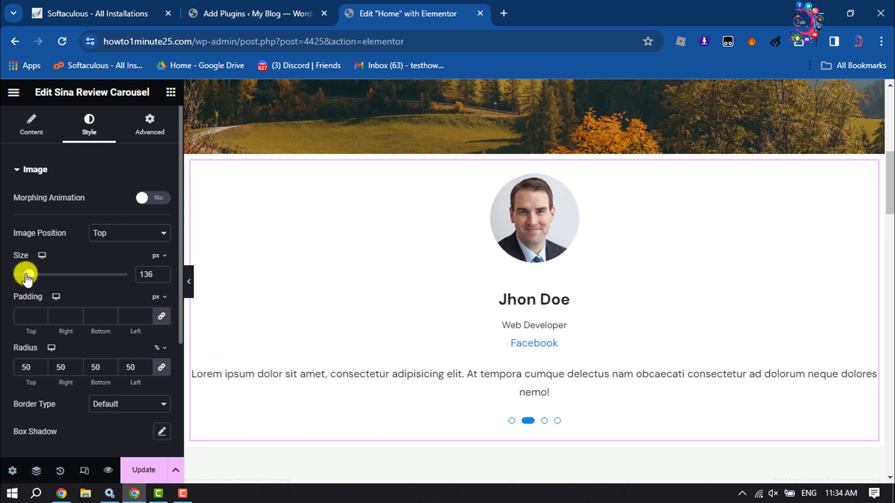
pyautogui.scroll(-2, 124, 240)
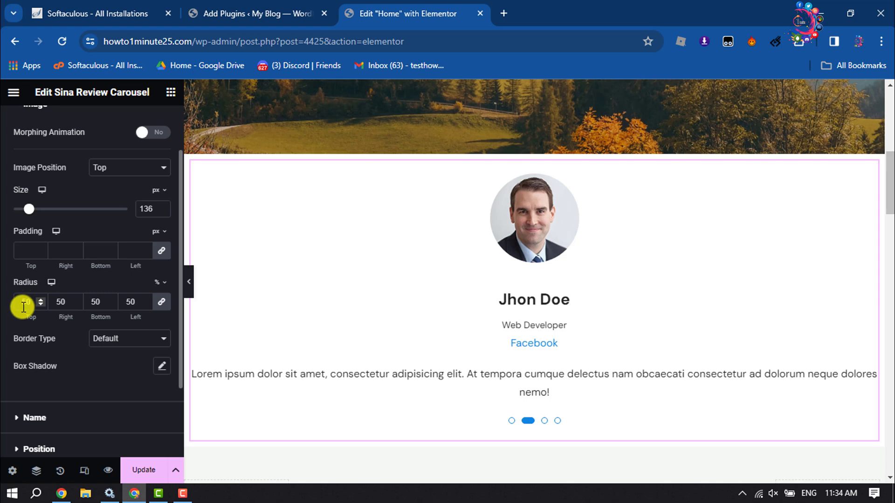
pyautogui.scroll(-1, 21, 312)
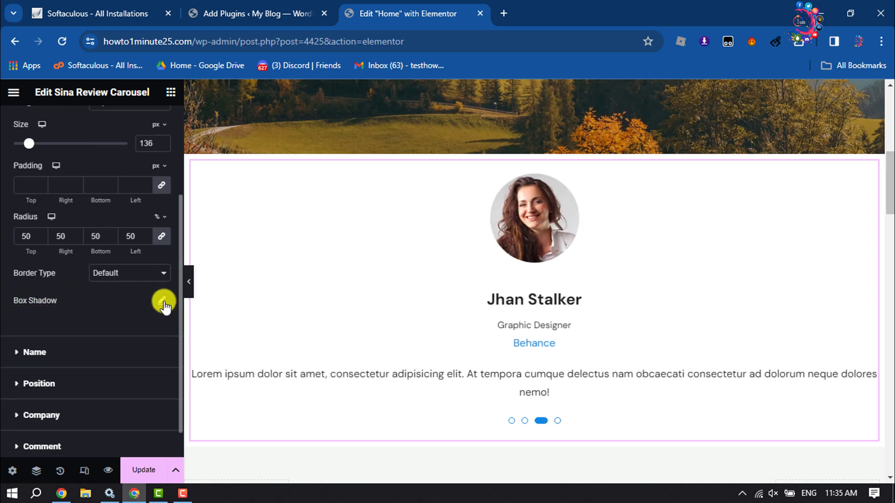
pyautogui.scroll(-1, 117, 328)
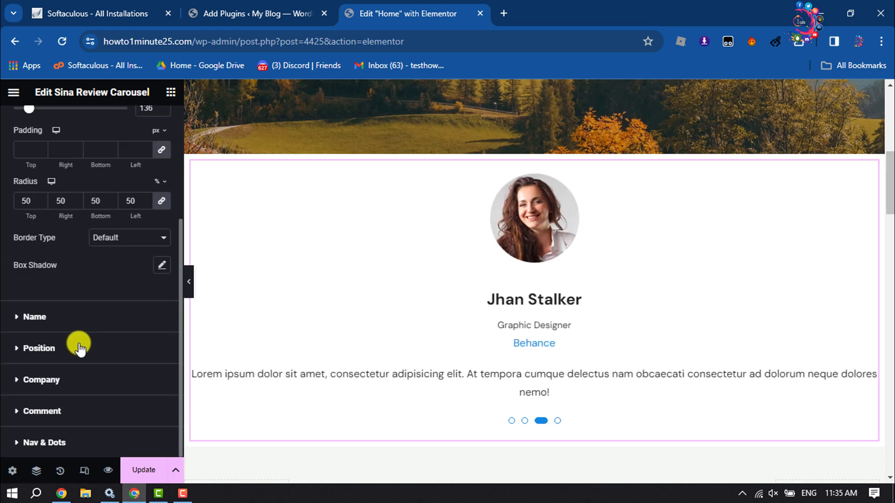
# Step: Set the reviewer name's text color to a muted pink, about #CA9494
pyautogui.click(16, 316)
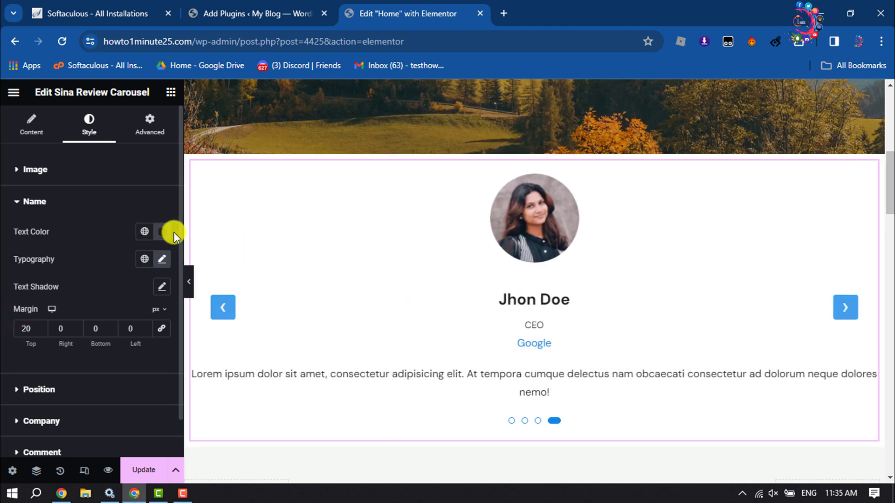
pyautogui.click(162, 231)
pyautogui.click(148, 317)
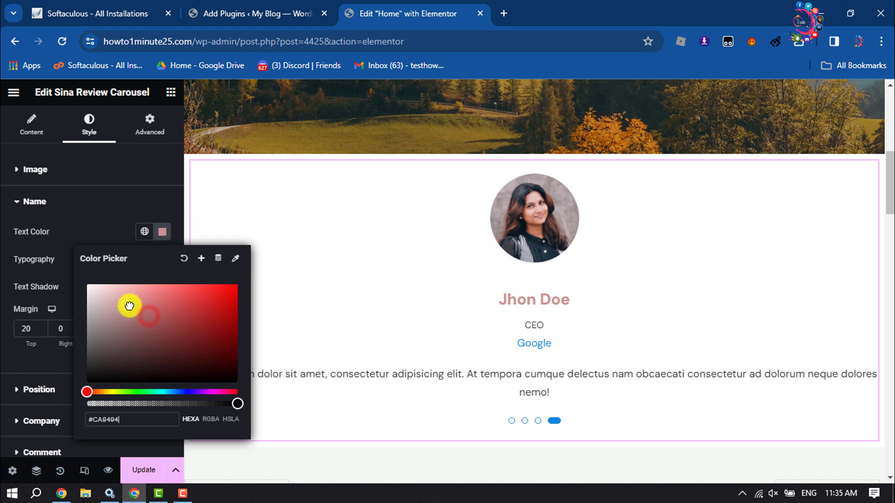
pyautogui.click(3, 285)
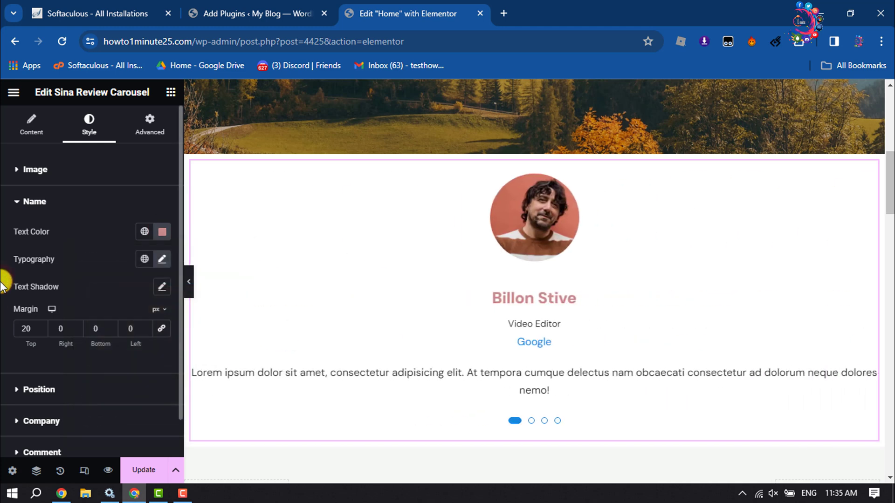
# Step: Try changing the hue of the position text's color, and close the color picker
pyautogui.scroll(-1, 15, 361)
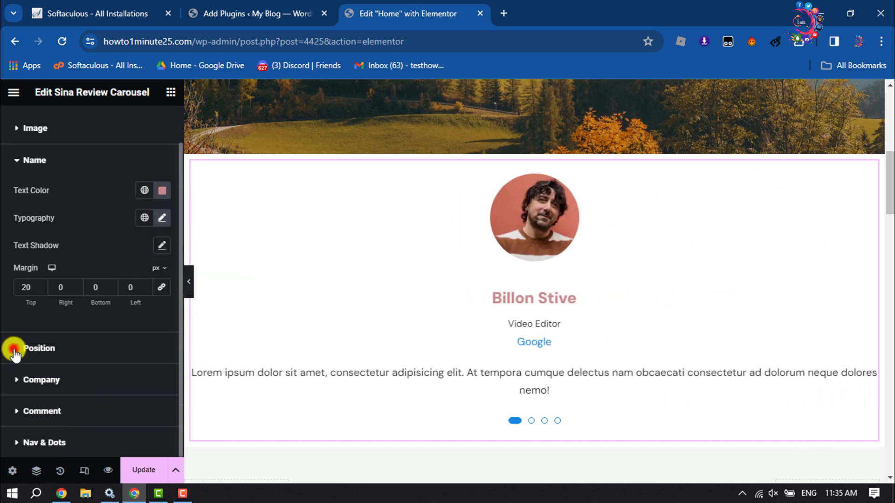
pyautogui.click(15, 350)
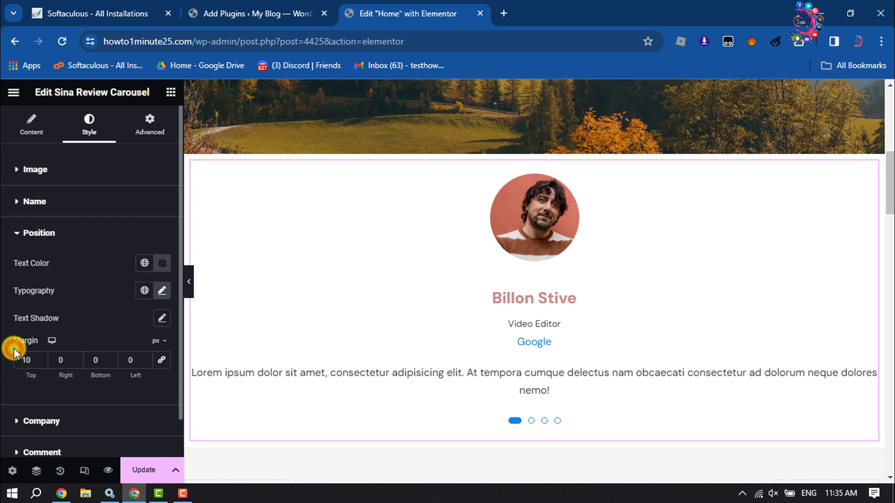
pyautogui.click(163, 264)
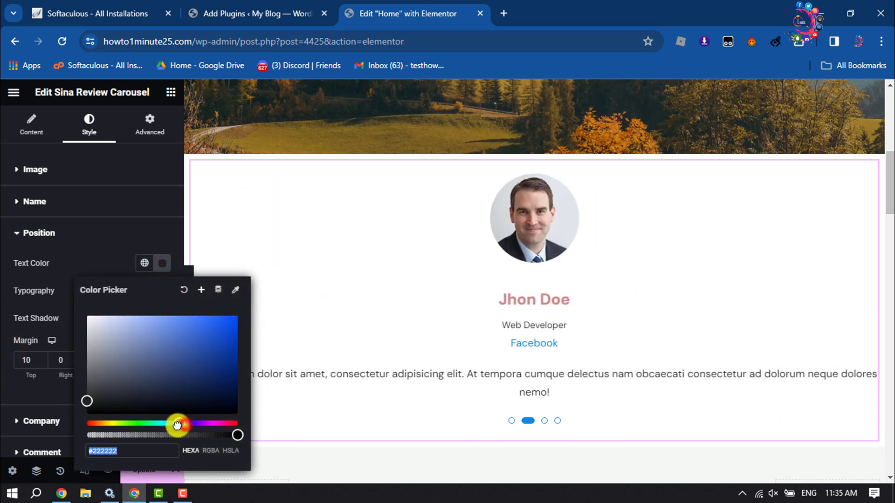
pyautogui.moveTo(177, 425); pyautogui.dragTo(54, 397)
pyautogui.click(6, 368)
# Step: Set the company text color of the review carousel to a muted blue, #3B6485
pyautogui.scroll(-1, 32, 348)
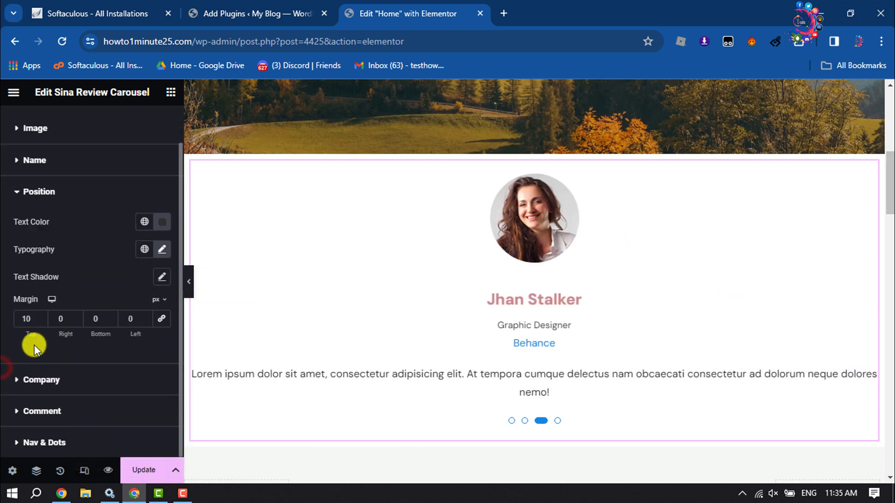
pyautogui.click(13, 383)
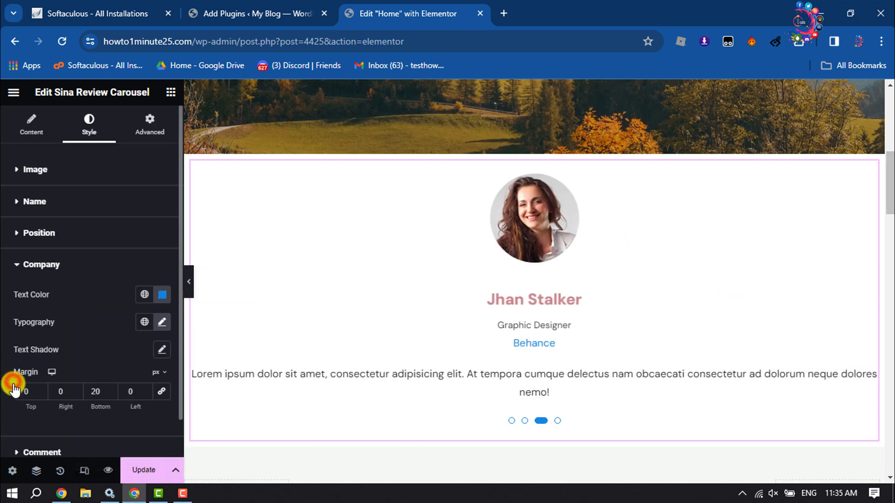
pyautogui.click(161, 295)
pyautogui.moveTo(202, 208); pyautogui.dragTo(170, 173)
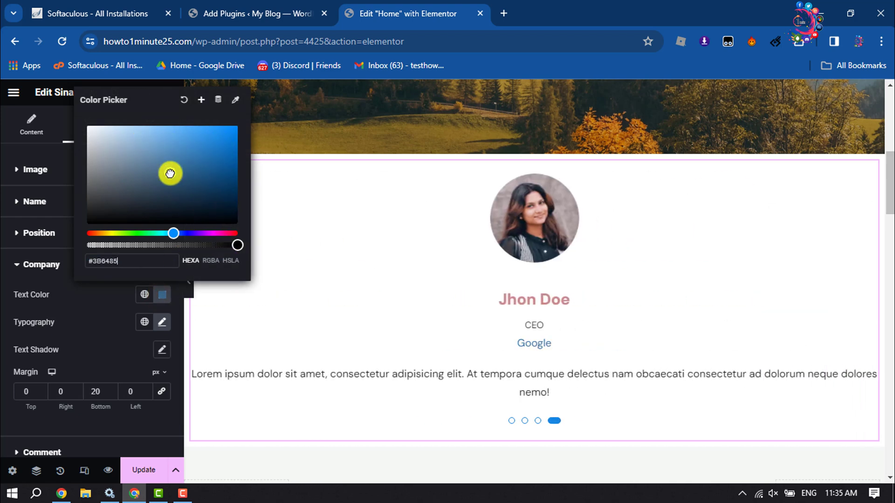
pyautogui.click(9, 300)
# Step: Set the comment text color of the review carousel to black, #000000
pyautogui.click(29, 411)
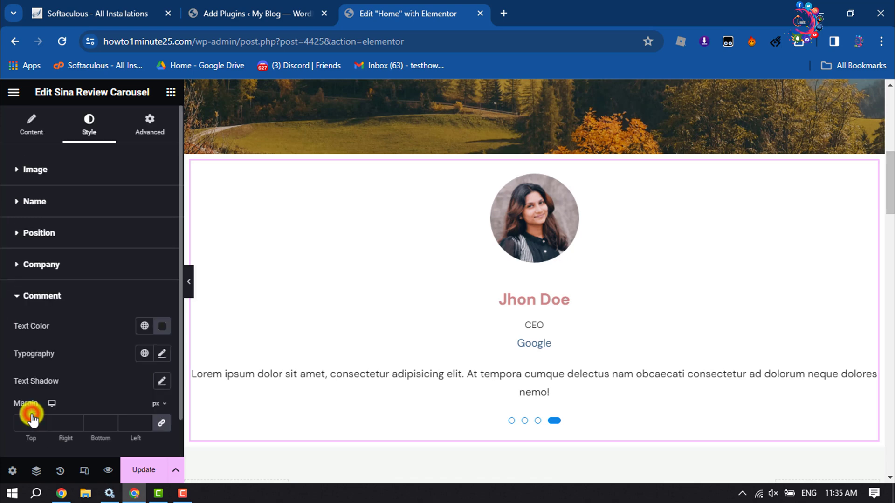
pyautogui.scroll(-1, 30, 417)
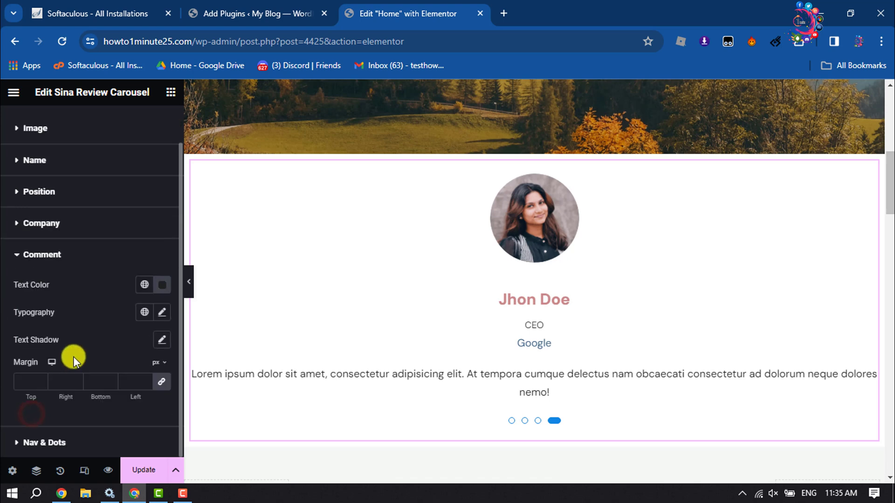
pyautogui.click(168, 285)
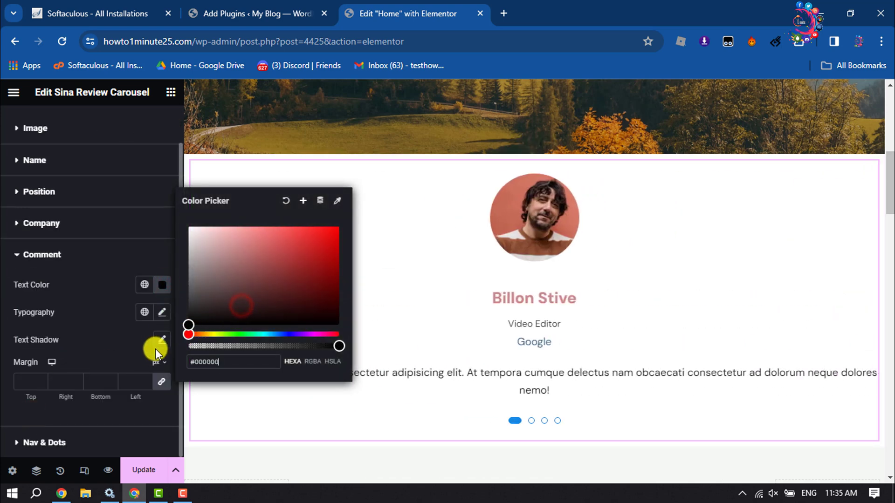
pyautogui.click(3, 302)
pyautogui.scroll(1, 66, 214)
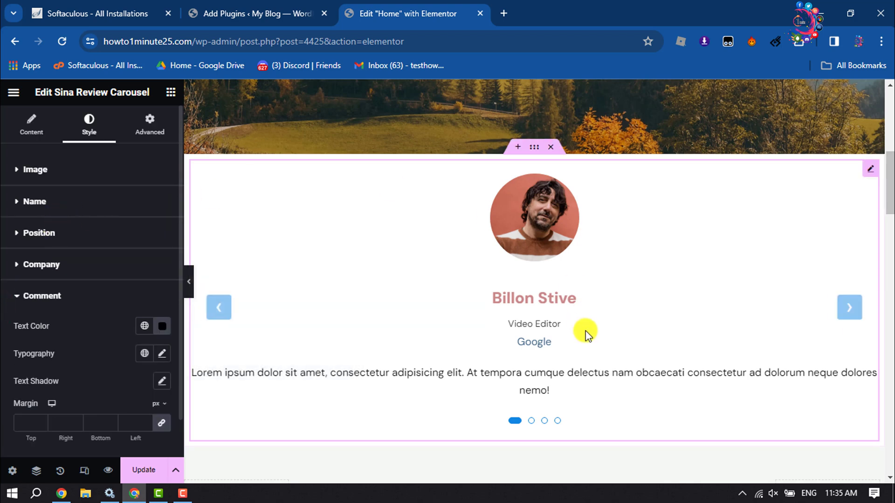
# Step: Preview the review carousel at full page width without the editing panel, and advance it to the following review
pyautogui.click(189, 283)
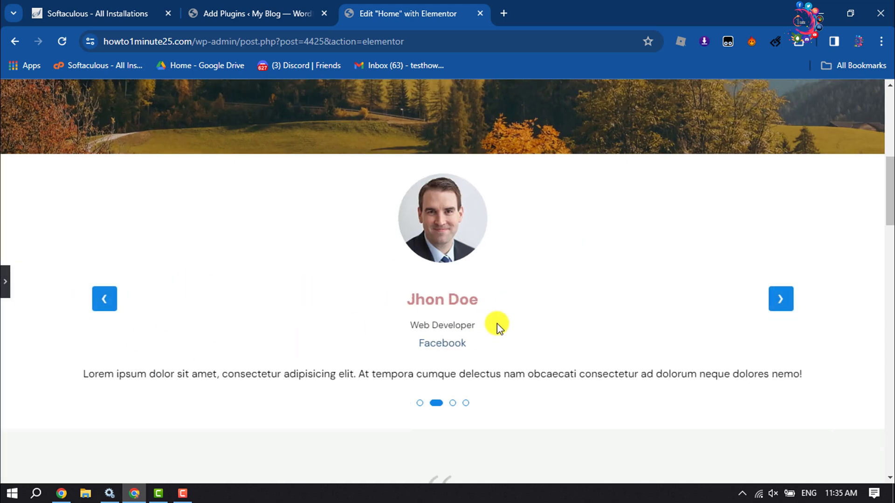
pyautogui.scroll(-2, 492, 330)
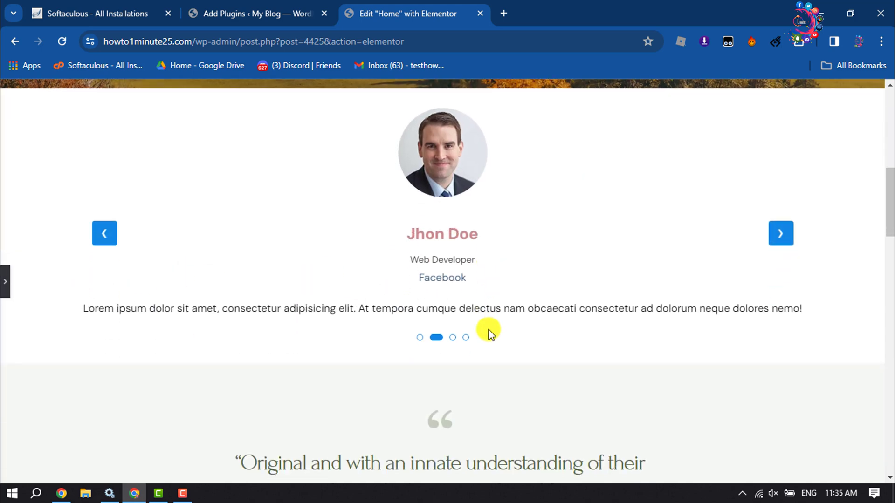
pyautogui.scroll(2, 488, 332)
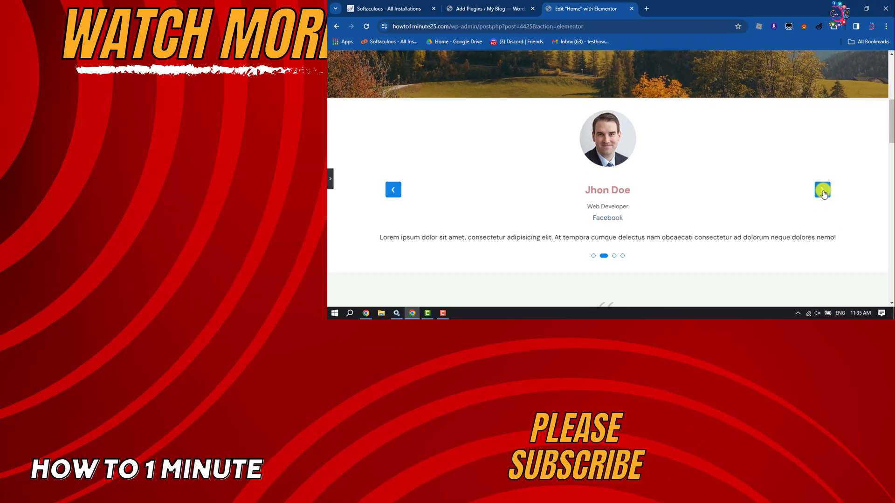
pyautogui.click(824, 192)
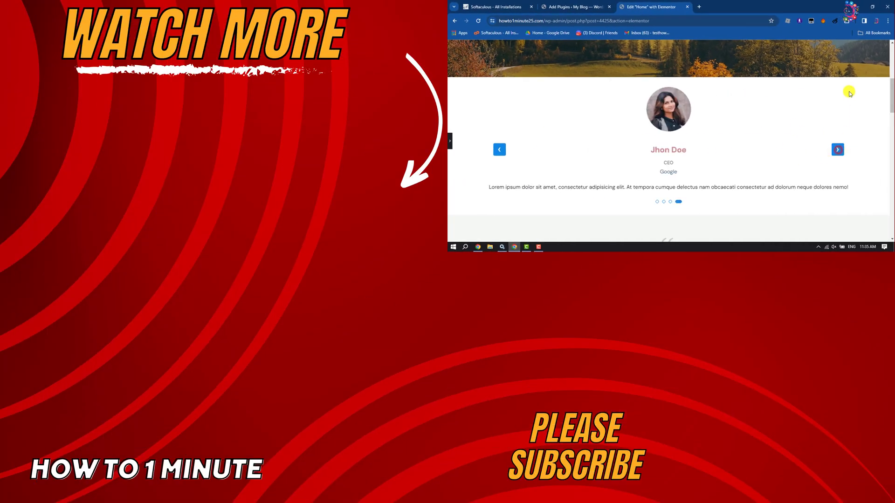